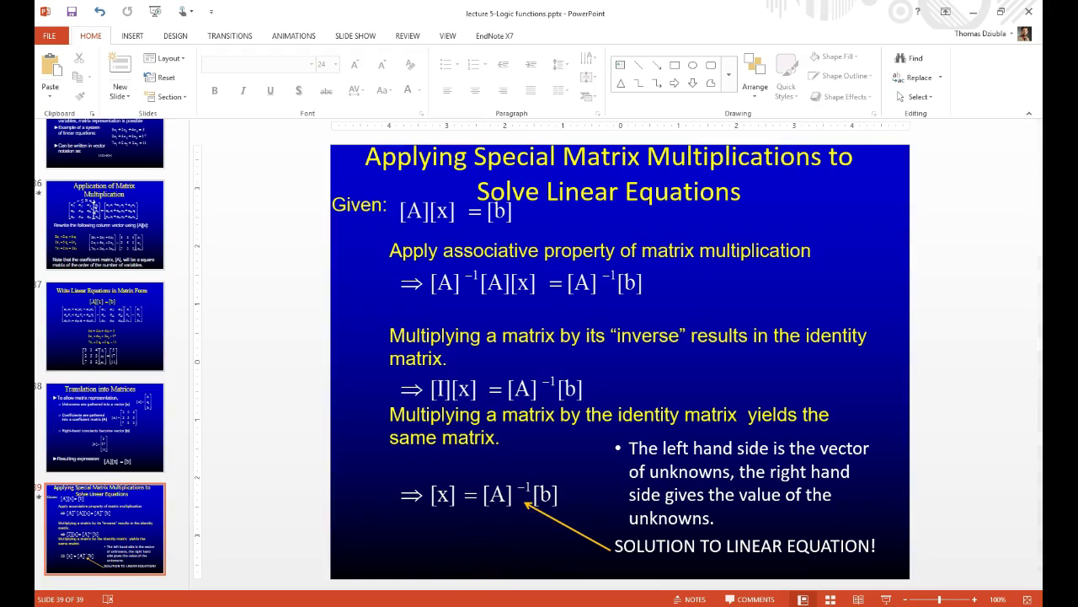
Step: Switch to the Excel workbook and examine the three linear equations alongside their matrix form [A][x]=[b]
key(alt+Tab)
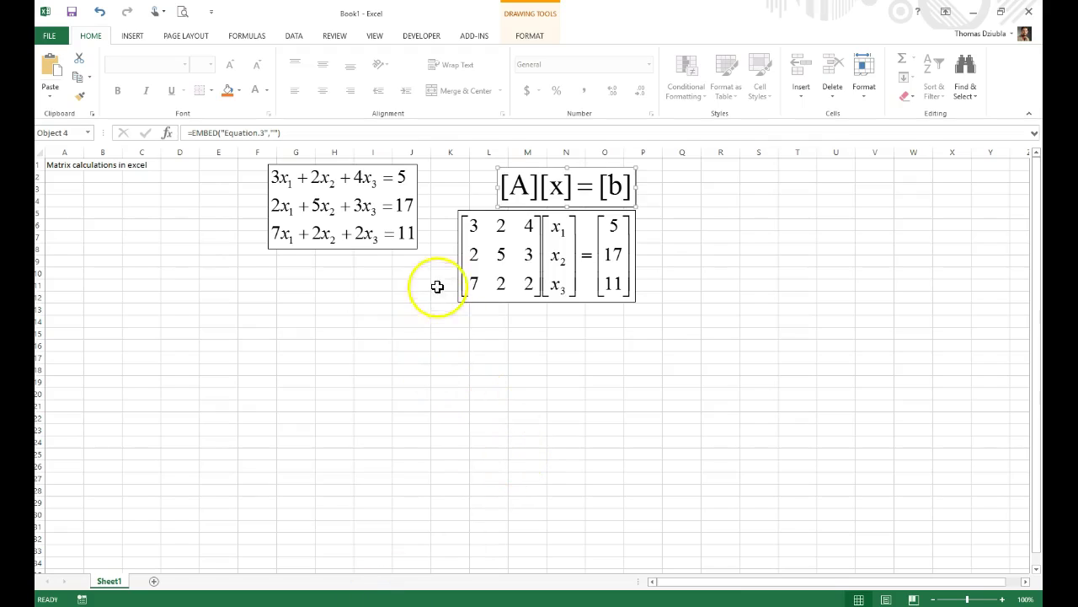
click(409, 251)
click(398, 245)
click(500, 197)
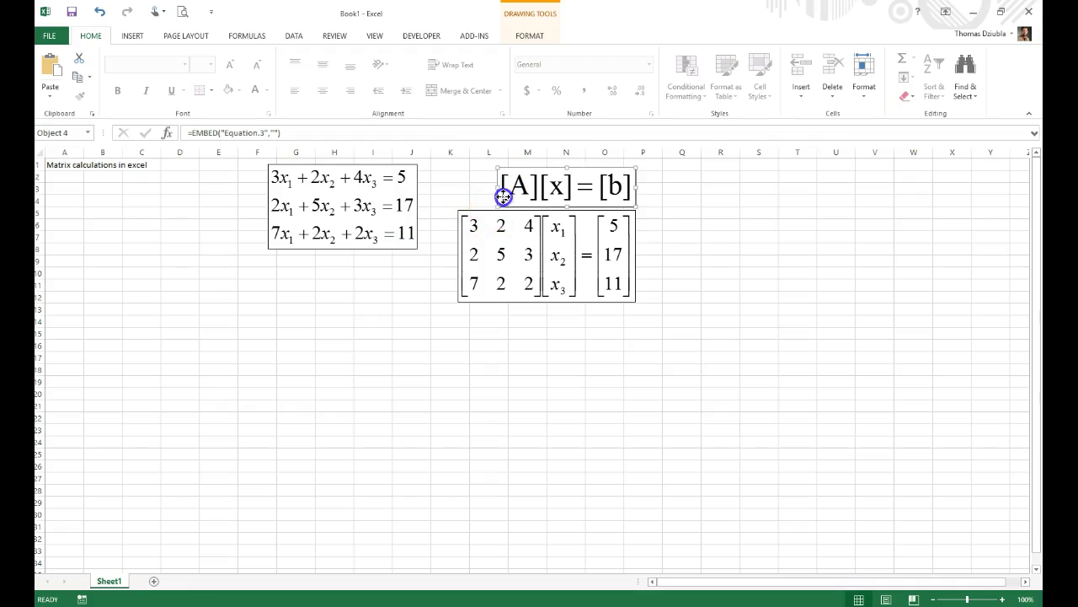
click(501, 251)
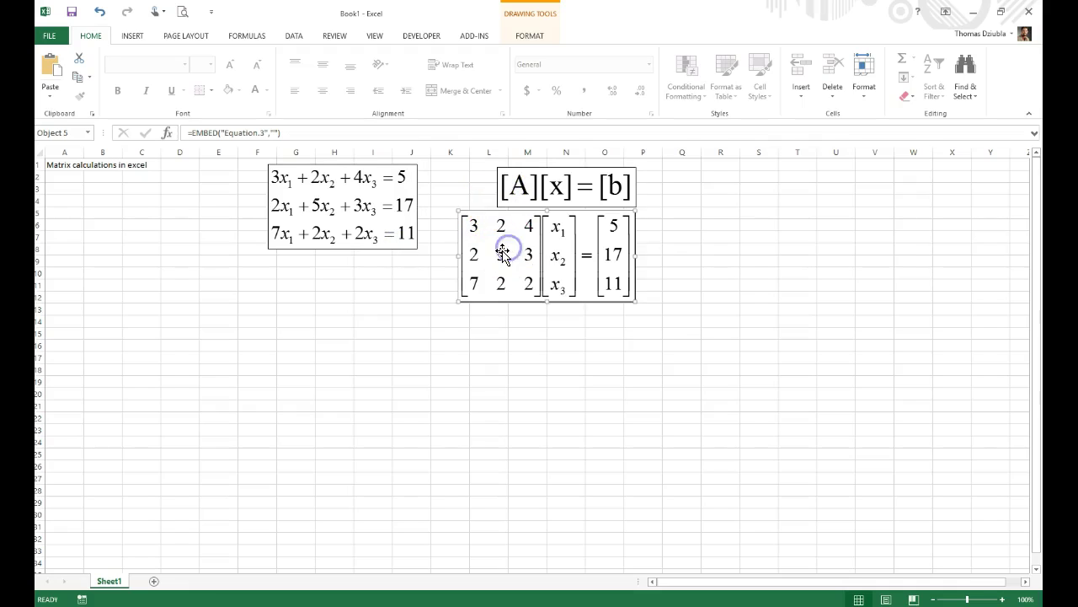
click(405, 232)
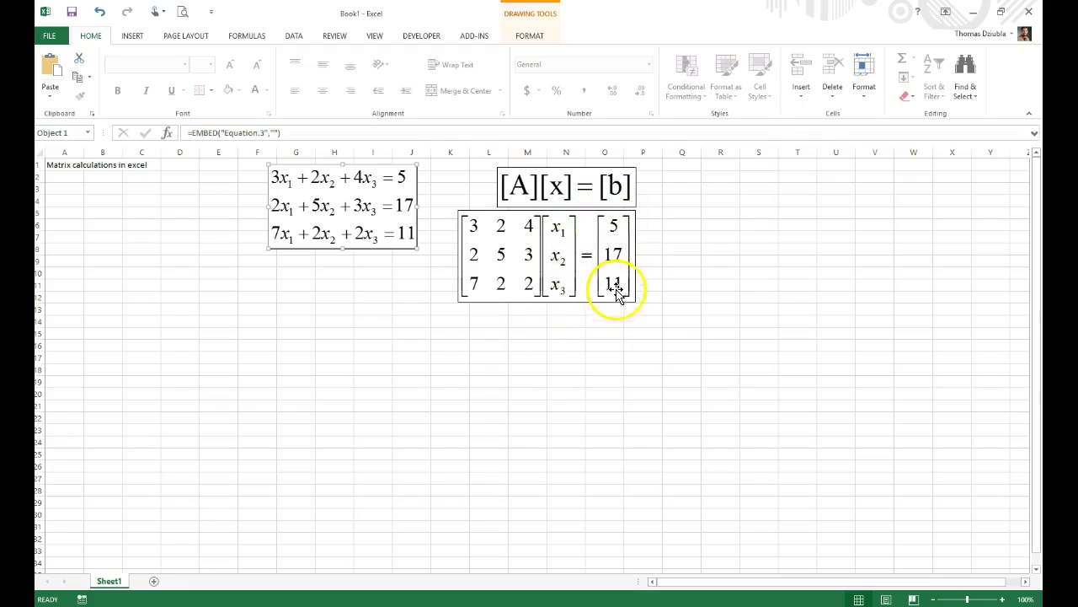
Step: Enter the label "A" in cell C17, in the empty area below the equations
click(170, 321)
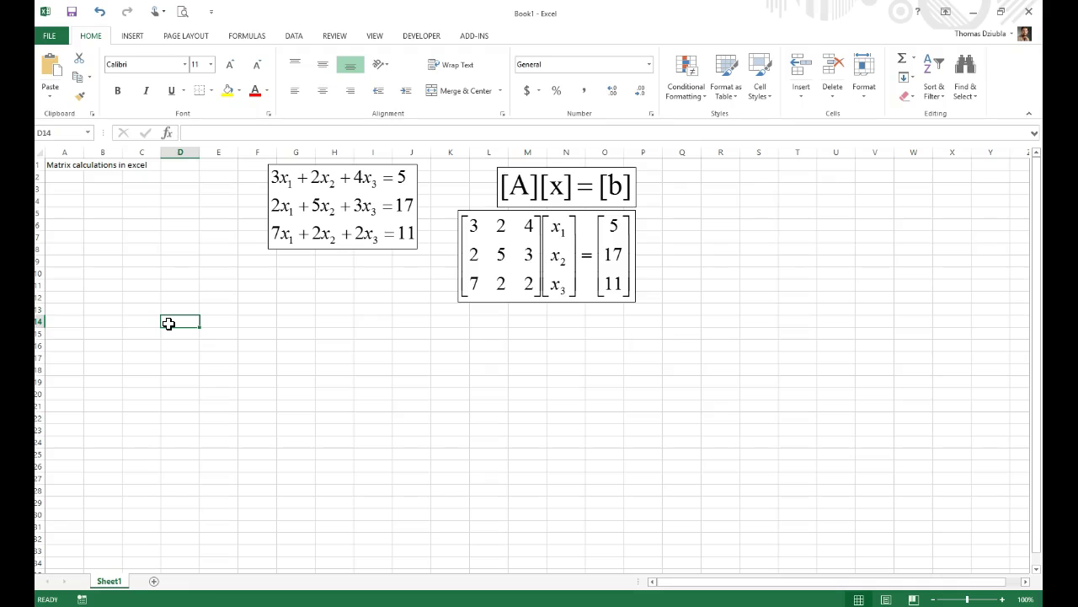
key(Down)
key(Down)
key(Down)
key(Left)
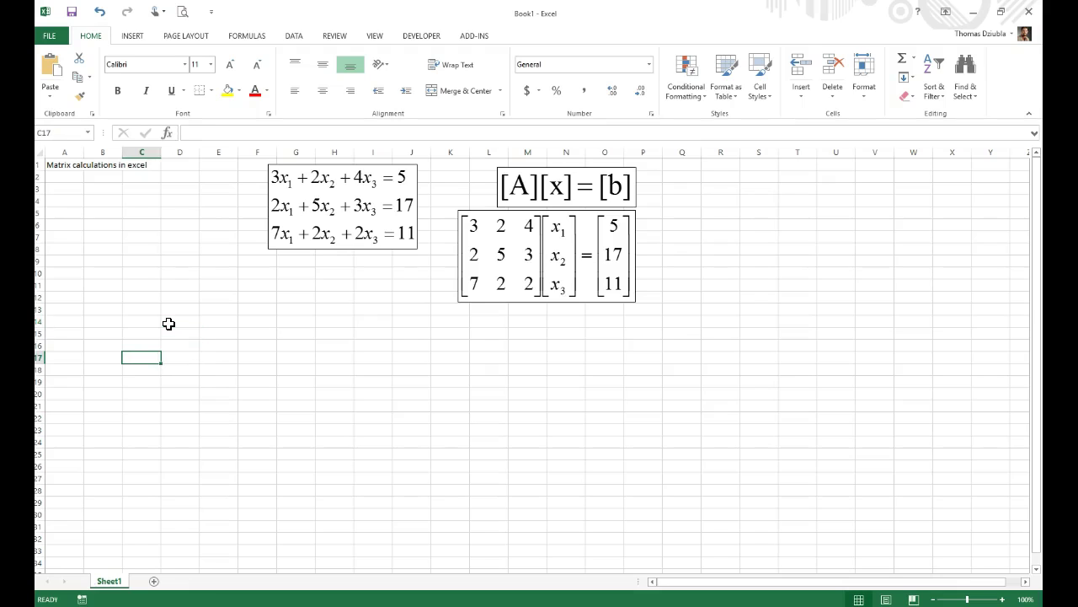
text(A)
key(Tab)
Step: Enter the first column of coefficient matrix A, 3, 2 and 7, down D15:D17 within the range D15:F17
key(shift+Up)
key(shift+Up)
key(shift+Right)
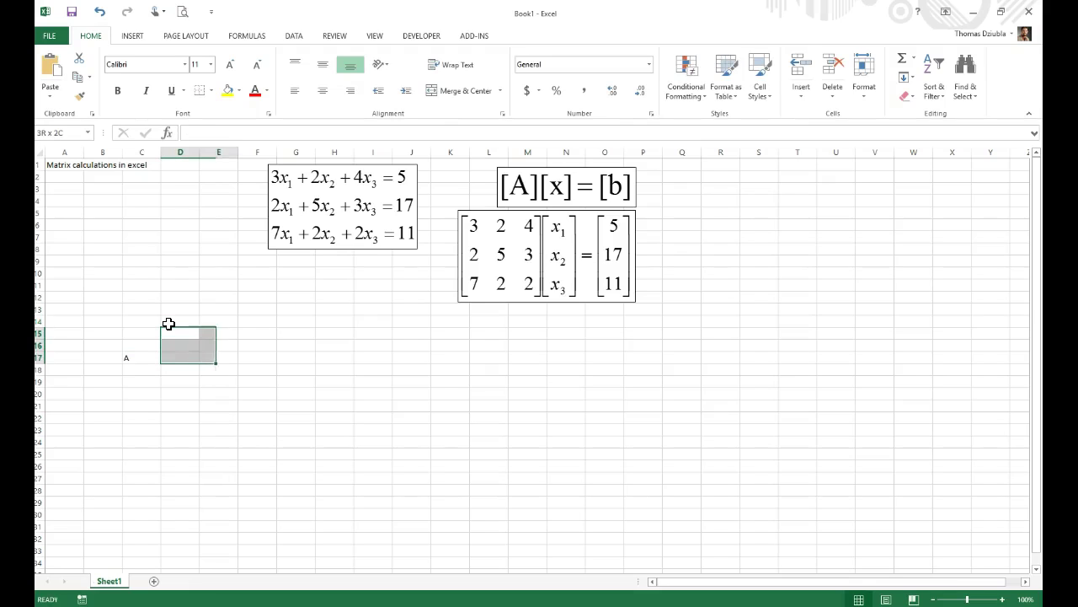
key(shift+Right)
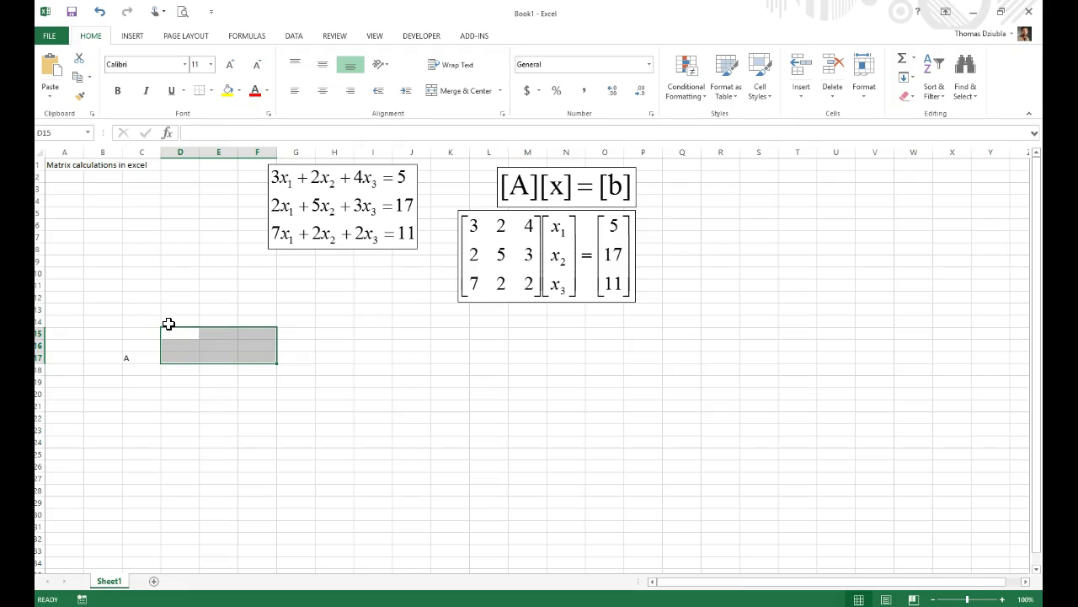
text(3)
key(Return)
text(2)
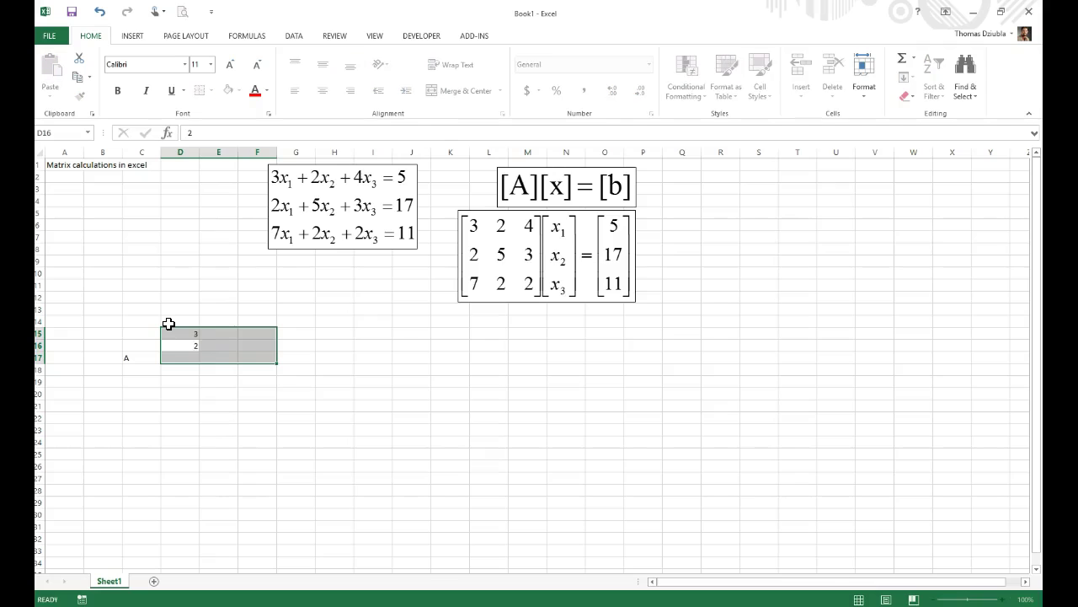
key(Return)
text(7)
key(Return)
Step: Complete matrix A with 2, 5, 2 down E15:E17 and 4, 3, 2 down F15:F17
text(2)
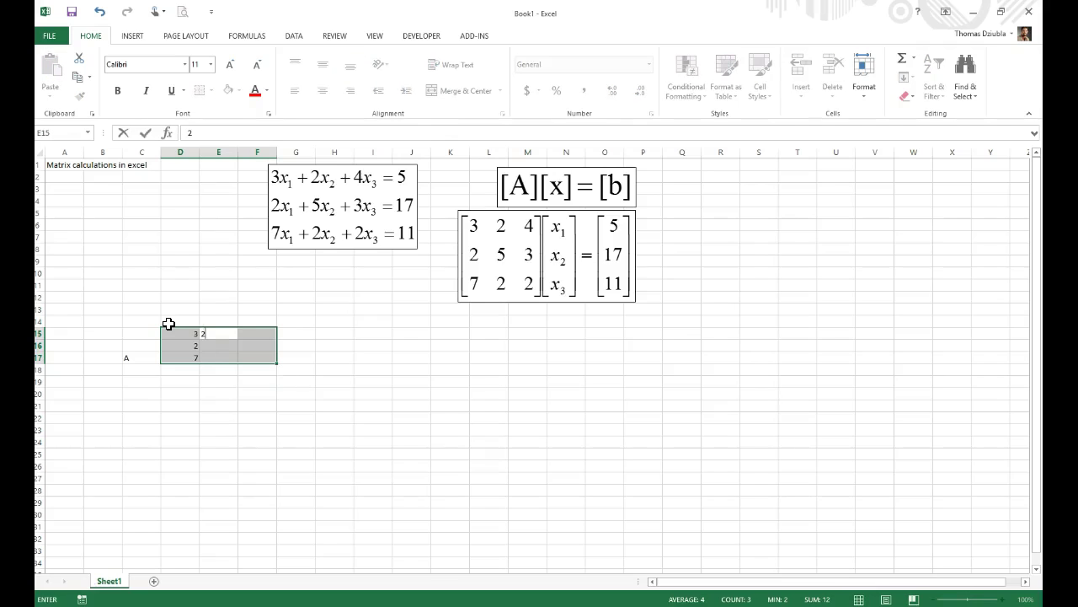
key(Return)
text(5)
key(Return)
text(2)
key(Return)
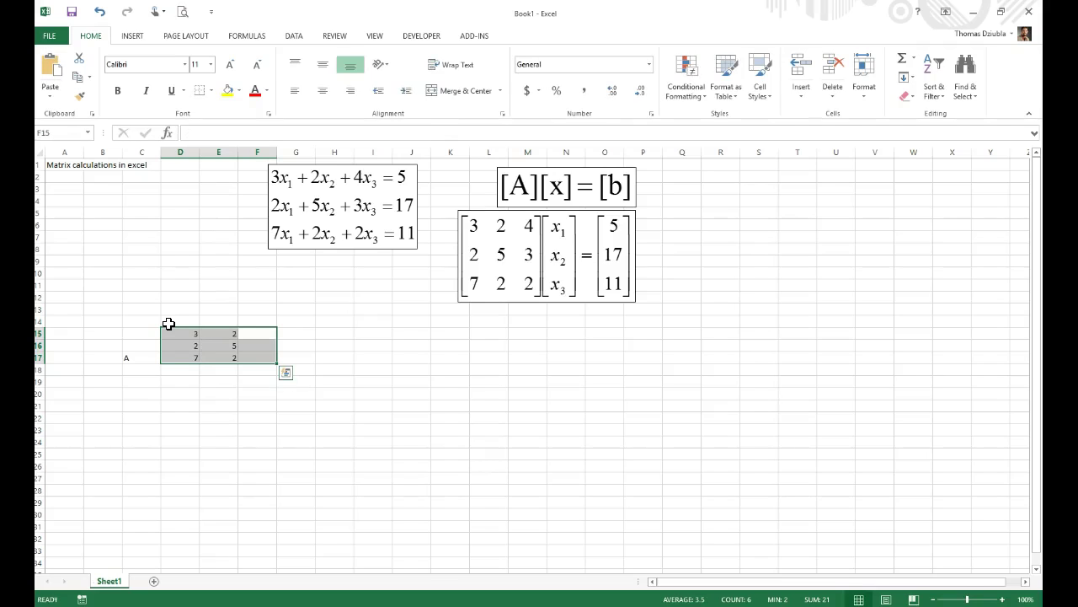
text(4)
key(Return)
text(3)
key(Return)
text(2)
key(Return)
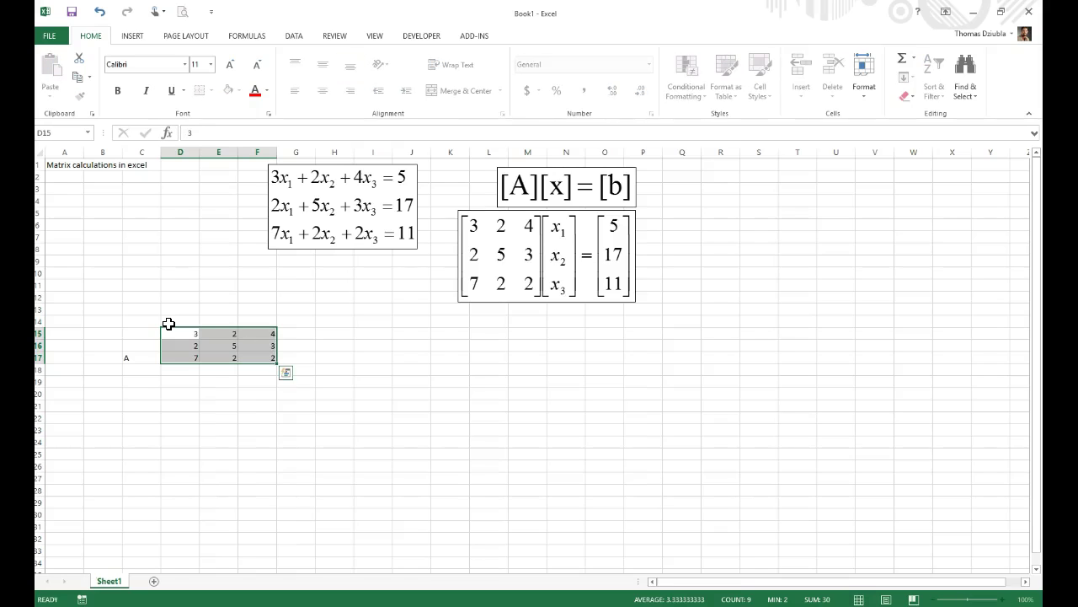
Step: Move the A label up to C16 and shade the matrix cells D15:F17 light blue
click(144, 355)
drag(142, 363, 259, 358)
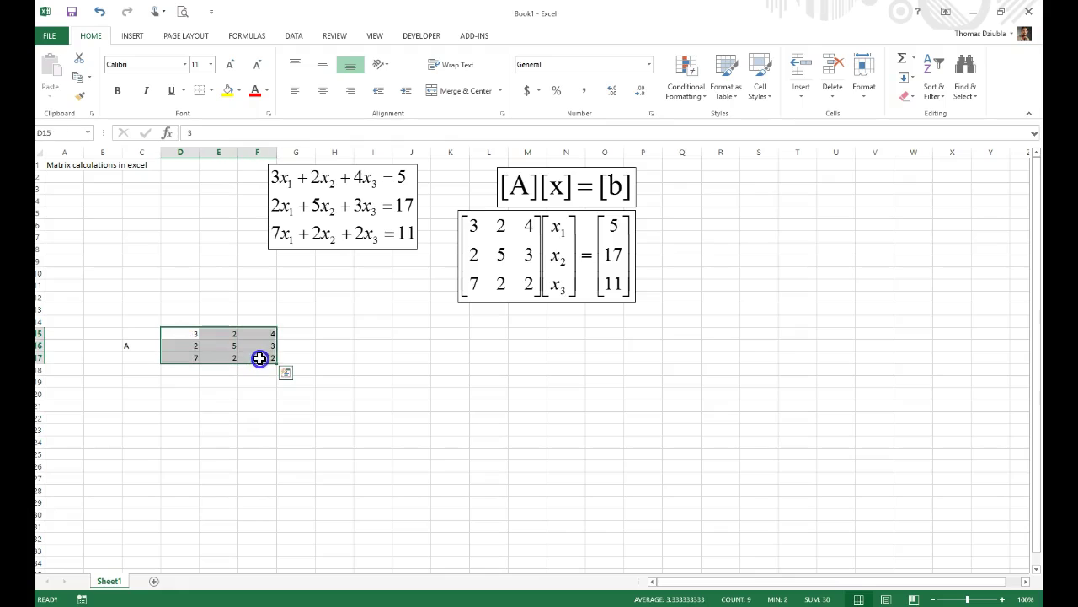
click(239, 91)
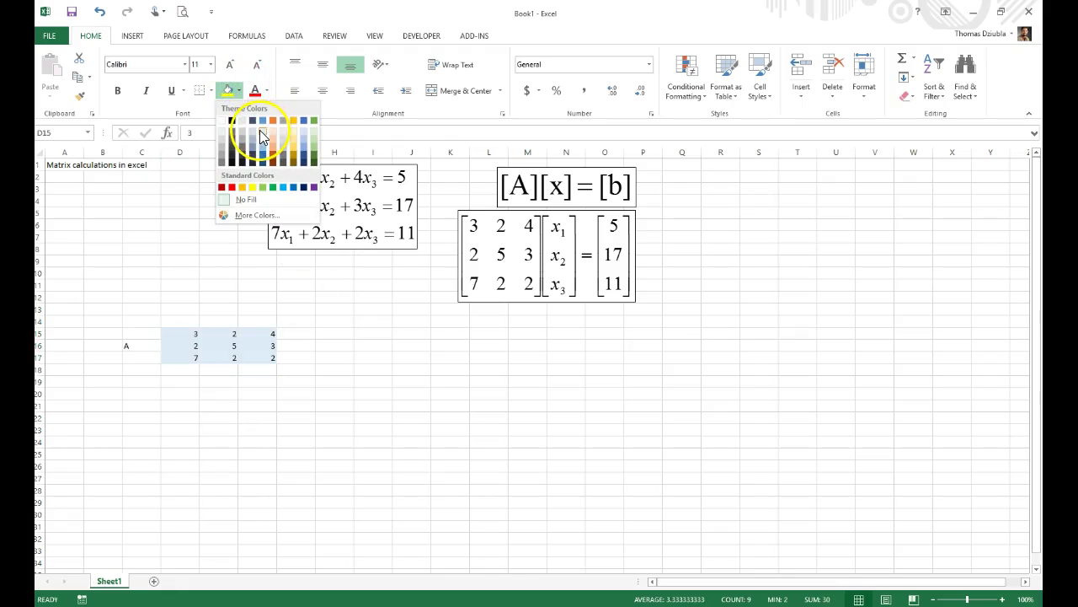
click(262, 137)
Step: Change the label in C16 to "A=" and format it bold and right-aligned
click(141, 345)
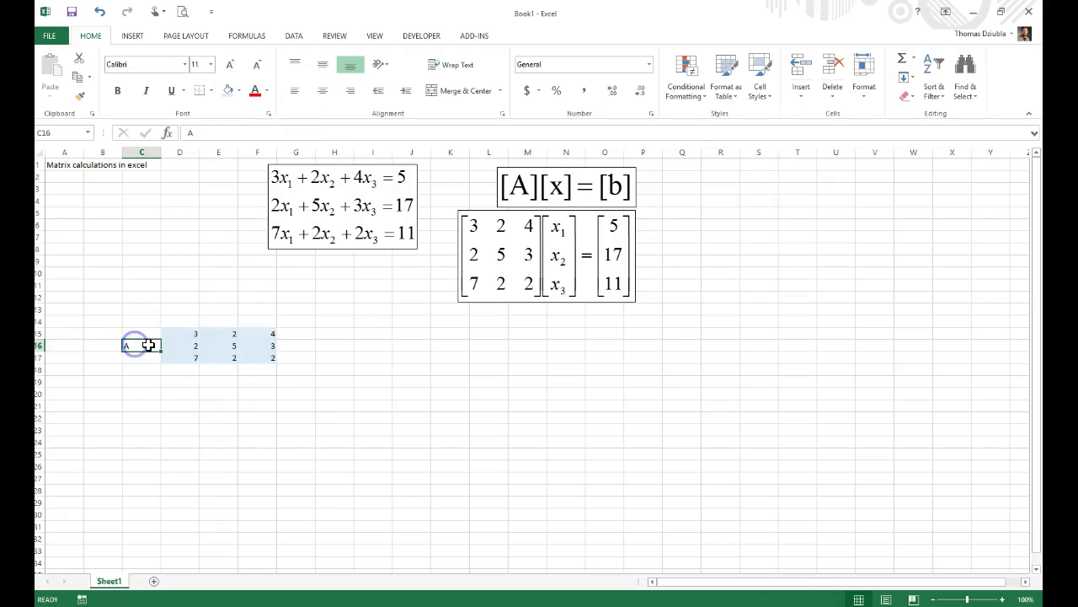
key(ctrl+b)
double_click(148, 345)
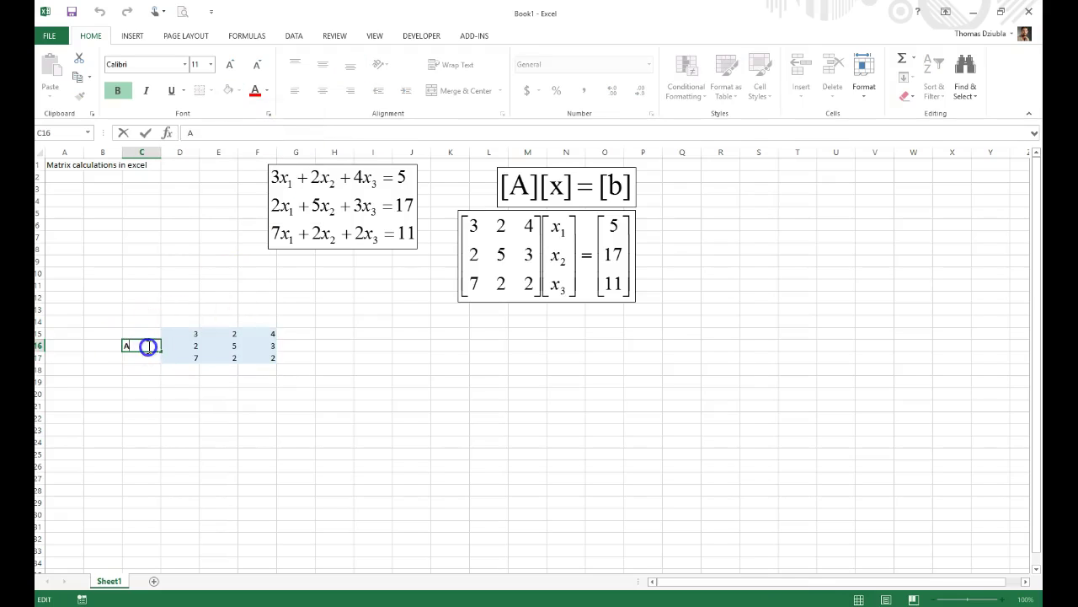
key(Return)
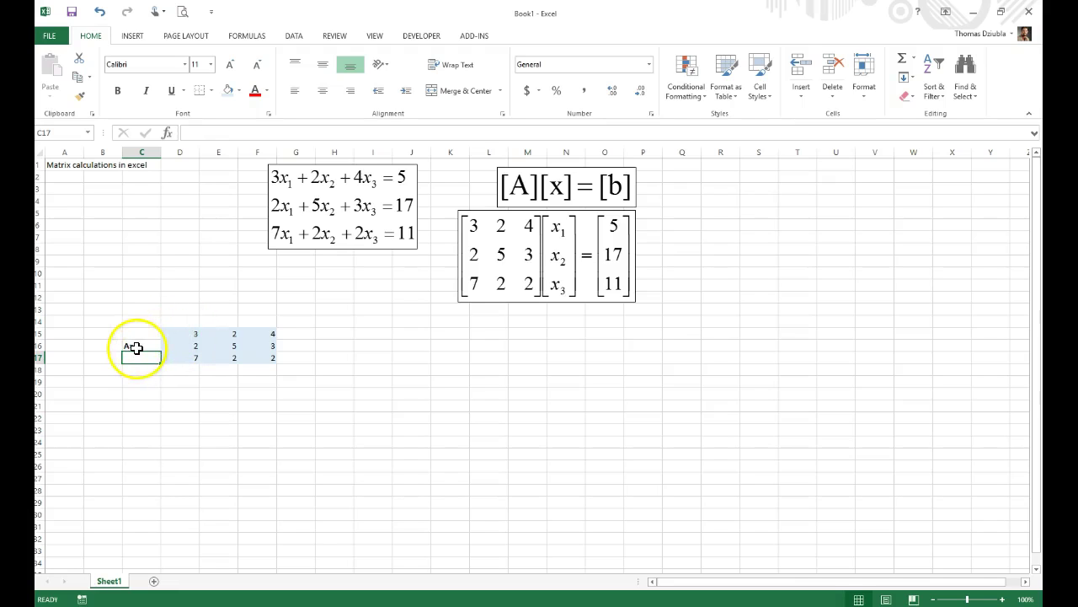
click(136, 347)
key(ctrl+b)
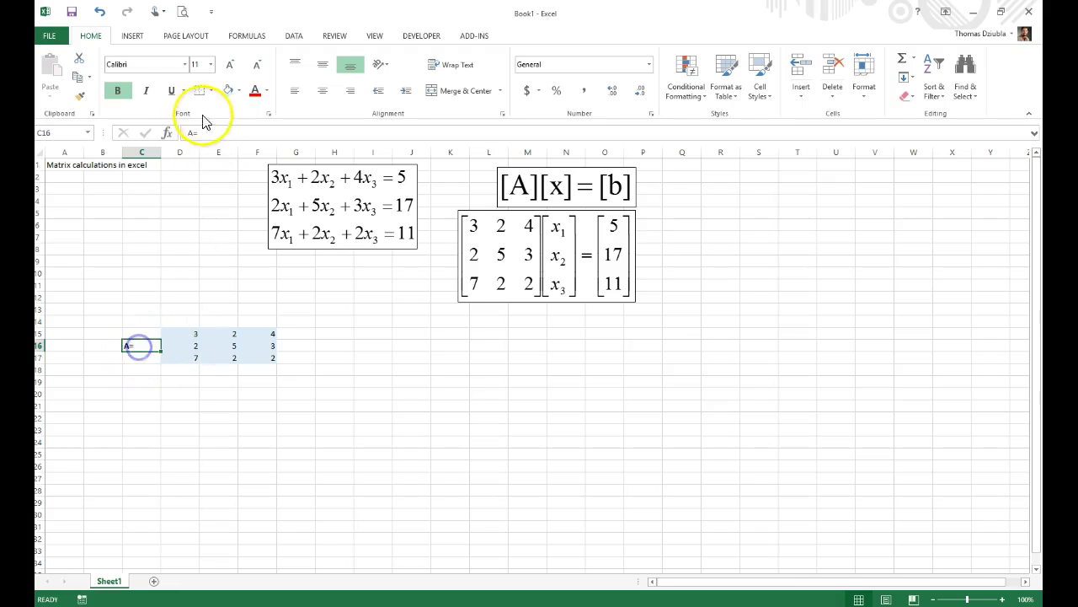
click(358, 91)
click(186, 415)
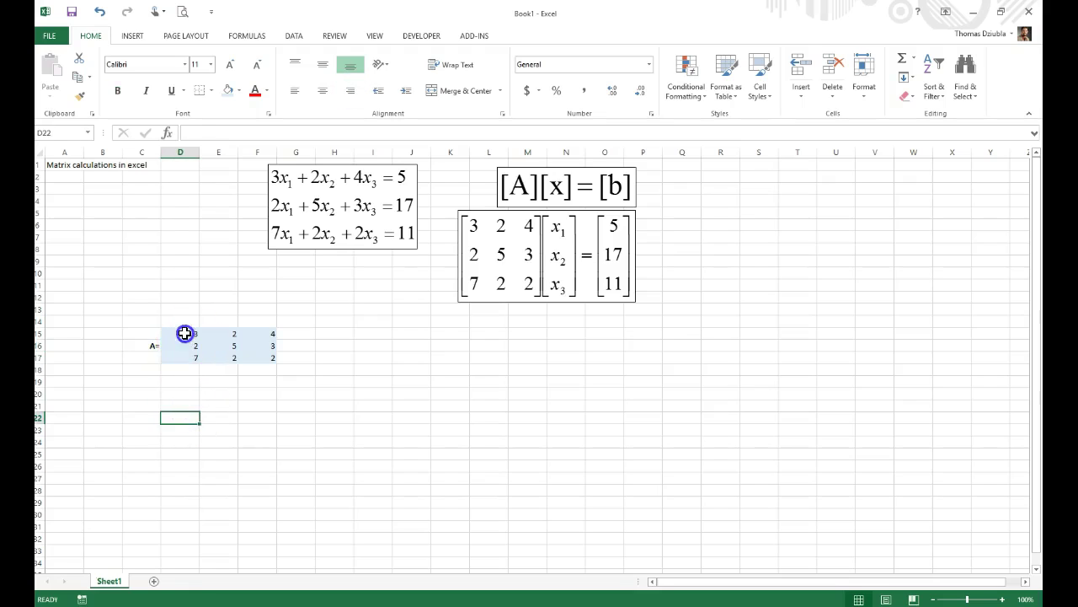
Step: Add a left border to the first matrix column, D15:D17
drag(184, 333, 181, 355)
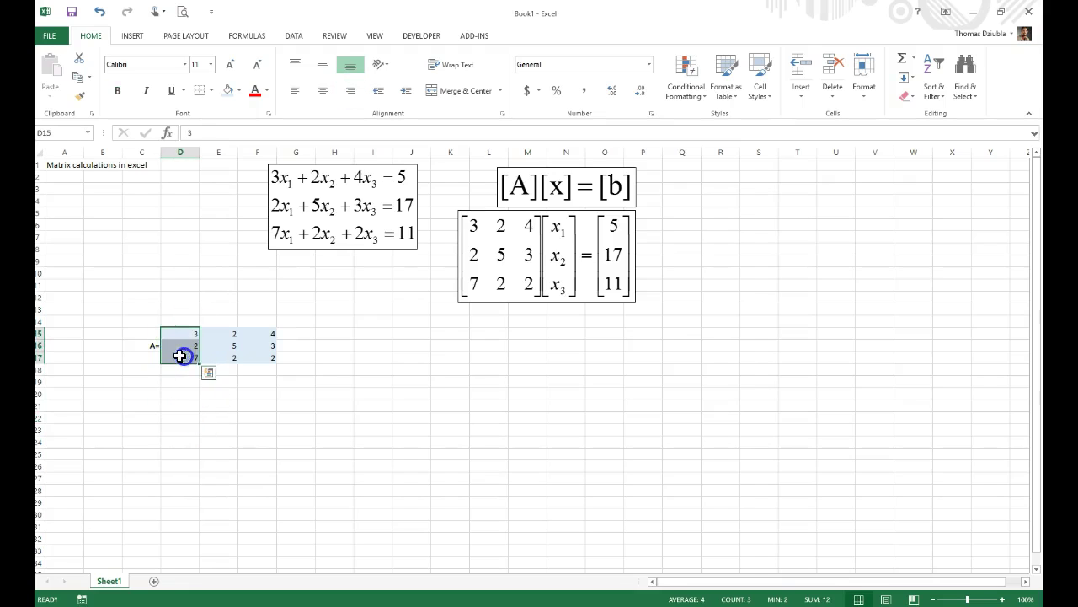
click(211, 90)
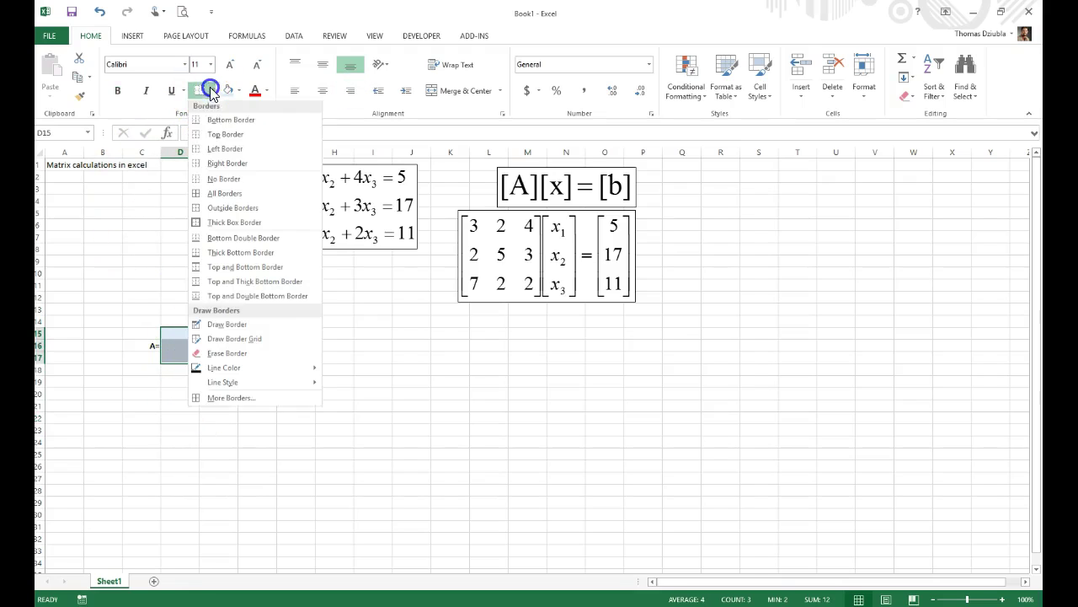
click(210, 160)
click(233, 452)
Step: Clear the borders of cell D17 and reapply only a left border to it
click(179, 367)
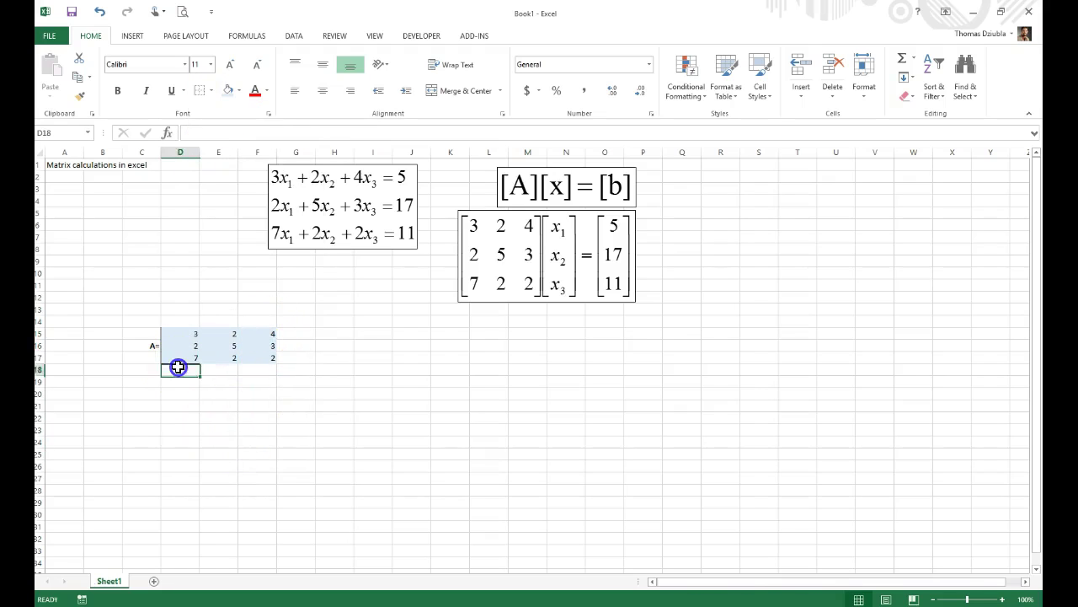
drag(173, 357, 181, 334)
click(212, 91)
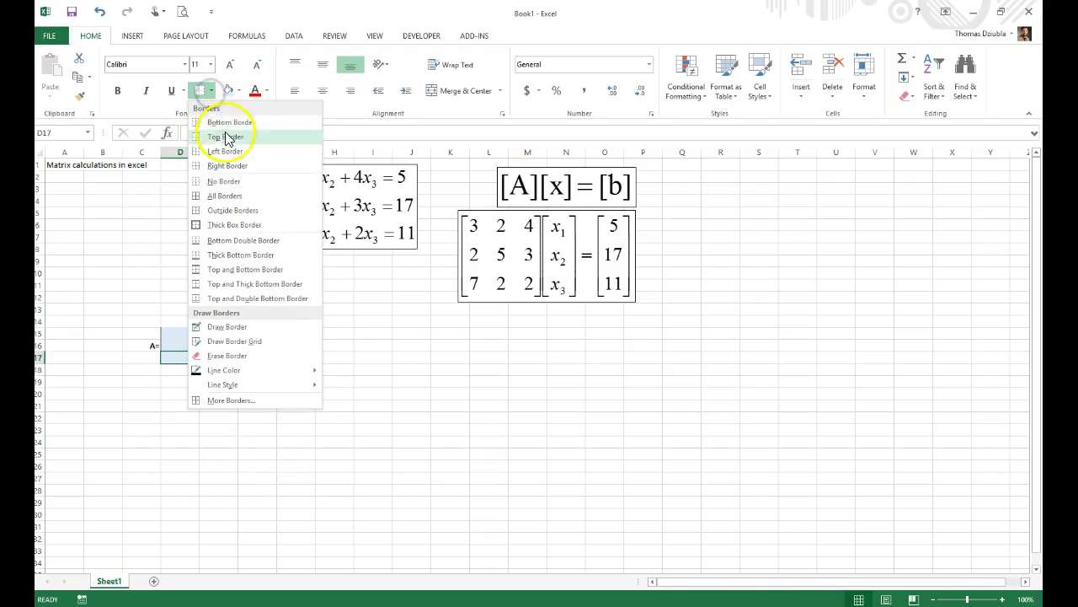
click(234, 181)
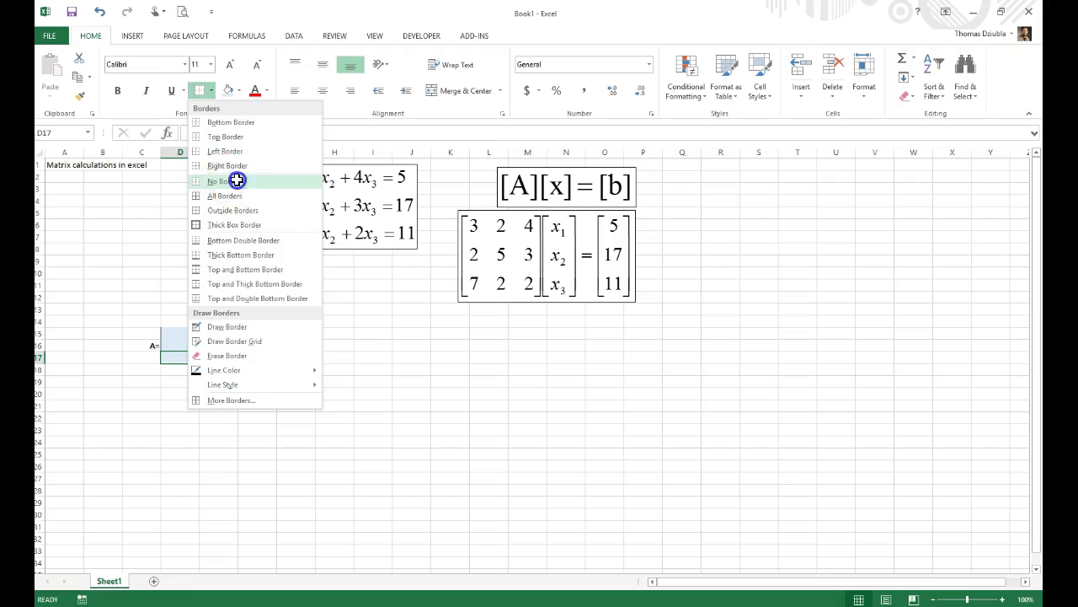
click(211, 91)
click(230, 150)
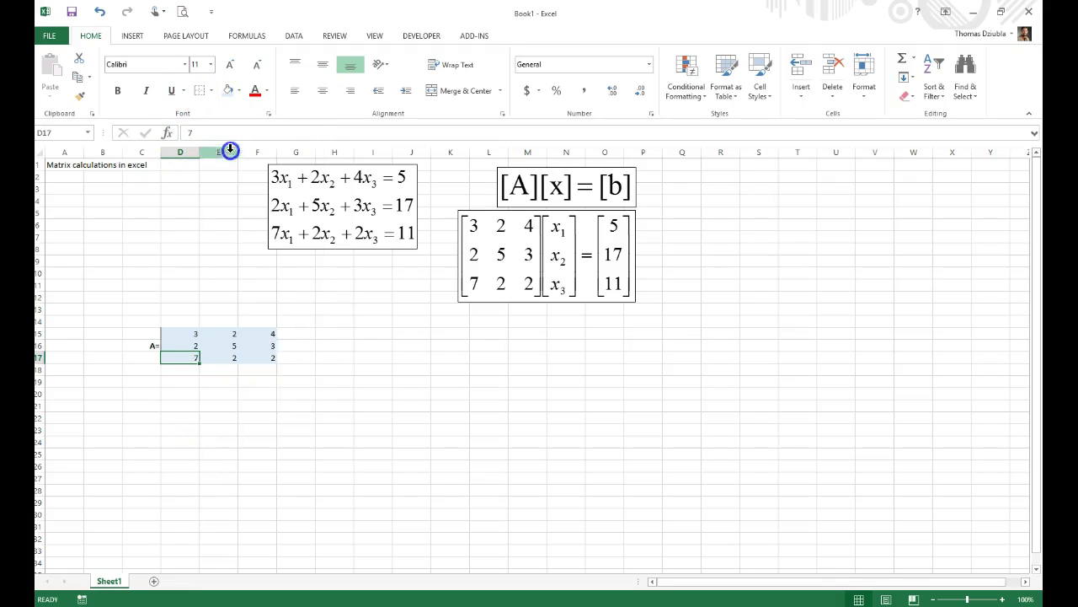
Step: Add a right border to the last matrix column, F15:F17
drag(271, 335, 266, 357)
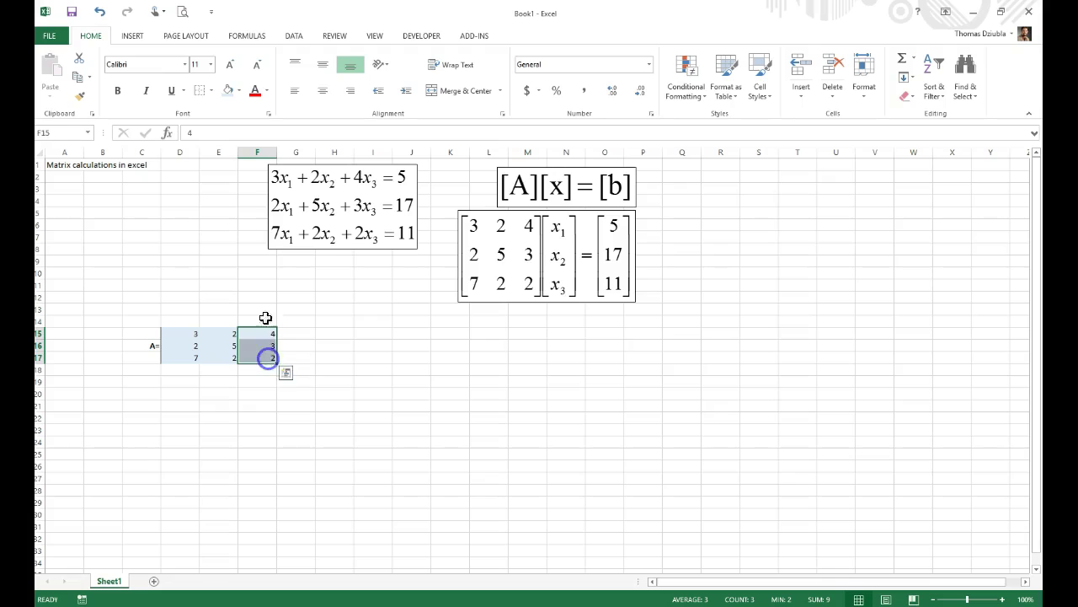
click(211, 91)
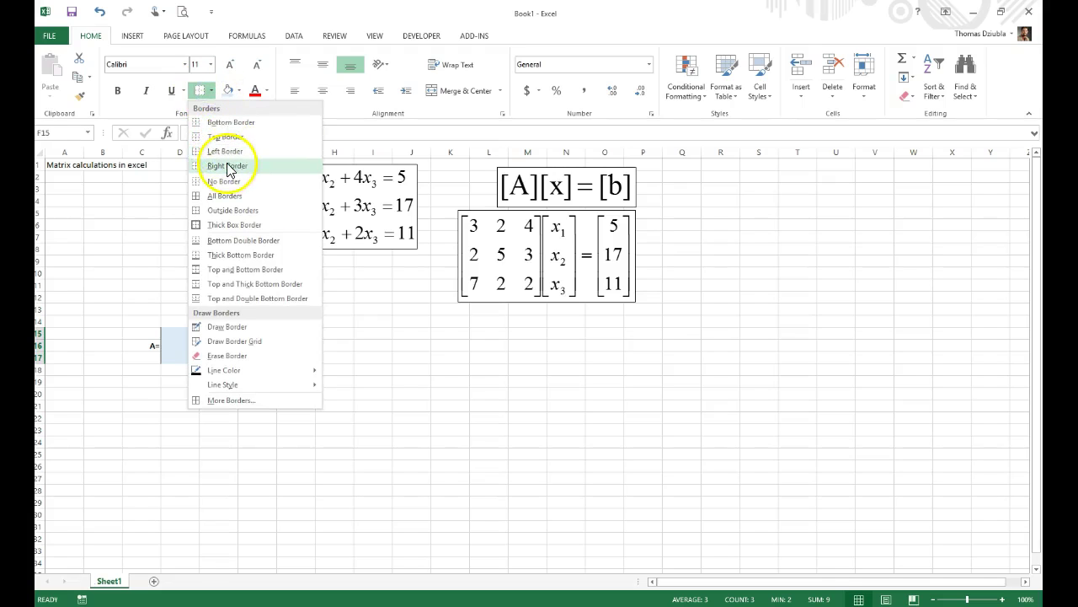
click(226, 165)
click(244, 407)
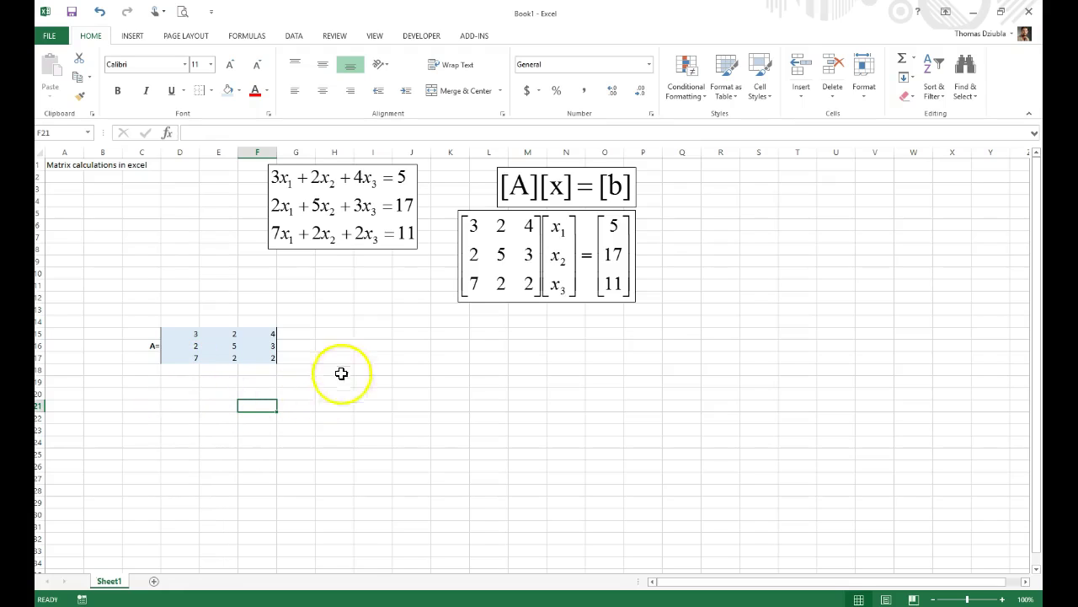
Step: Enter the label "b=" in cell H16, beside matrix A
click(342, 343)
text(b)
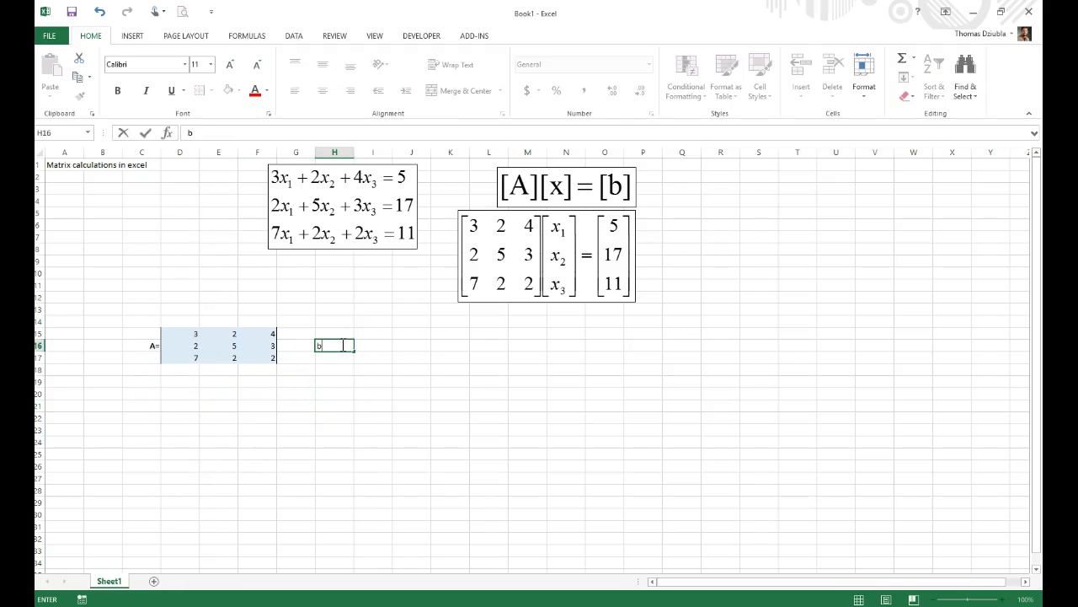
key(Tab)
Step: Enter the right-hand-side vector values 5, 17 and 11 down cells I15:I17
key(Up)
key(shift+Down)
key(shift+Down)
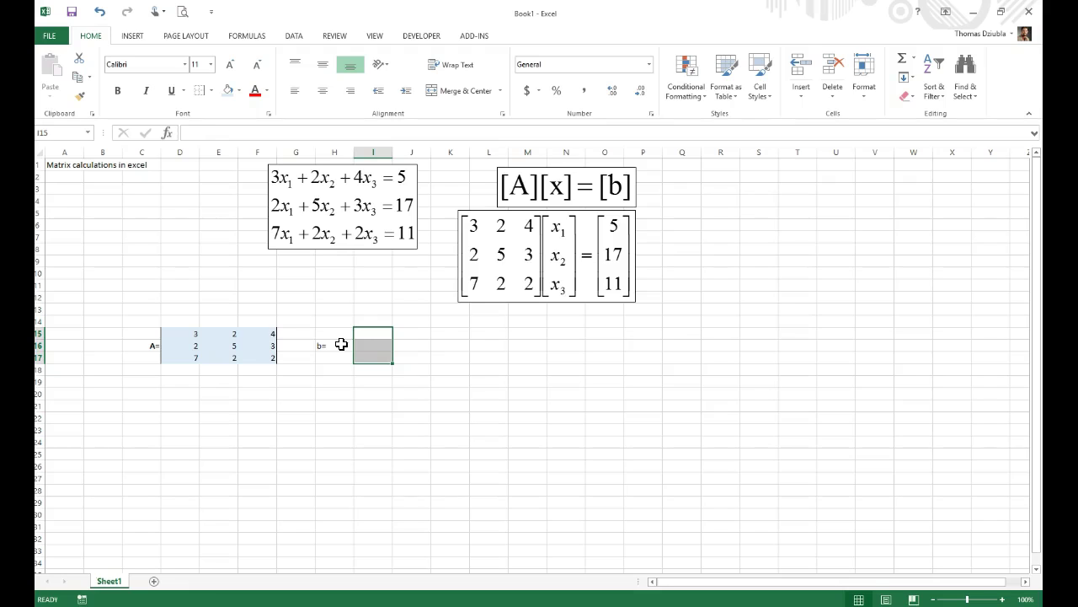
text(5)
key(Return)
text(17)
key(Return)
text(11)
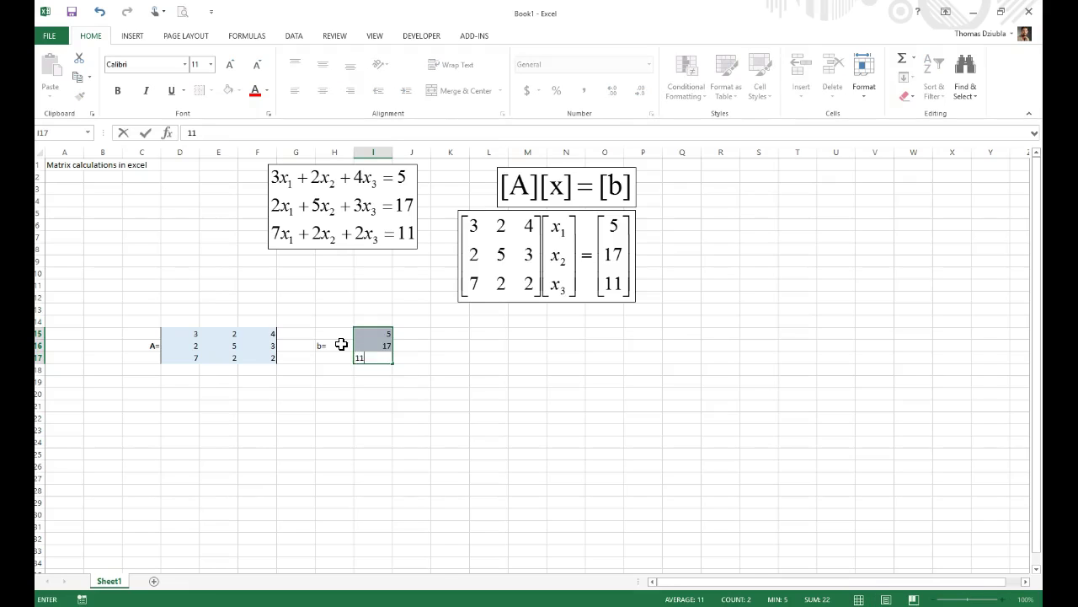
key(Return)
Step: Right-align the "b=" label in cell H16
click(360, 394)
click(341, 345)
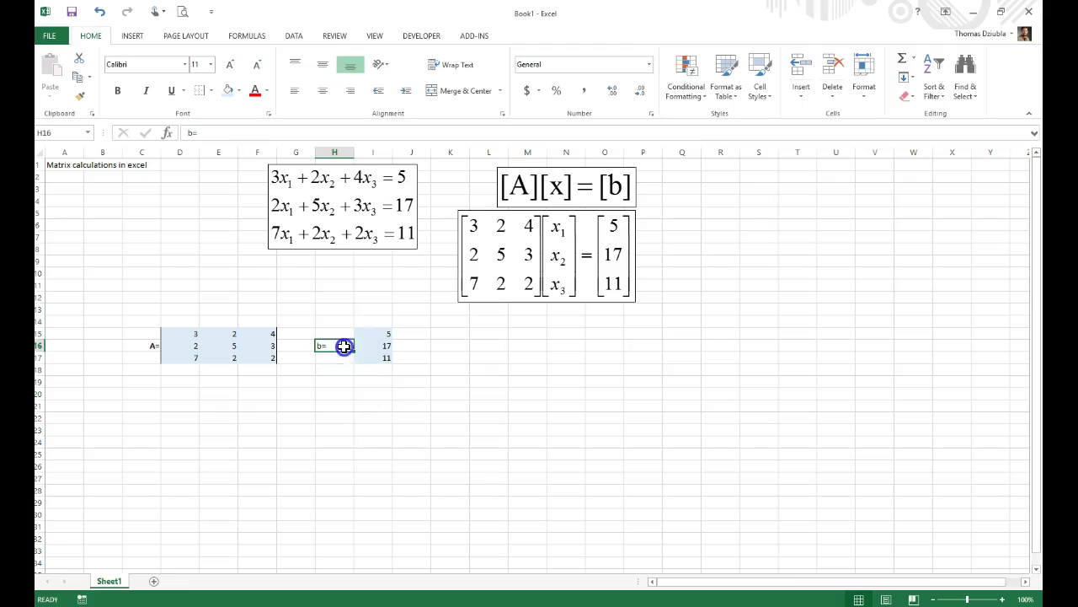
click(352, 92)
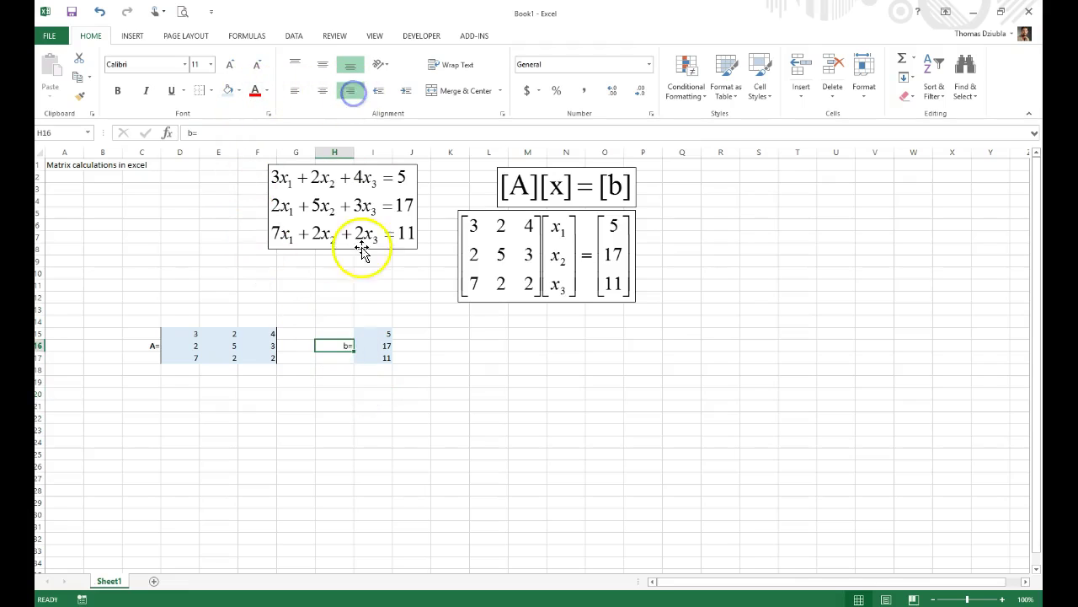
Step: Add left and right borders to the vector b values in I15:I17
drag(373, 334, 378, 358)
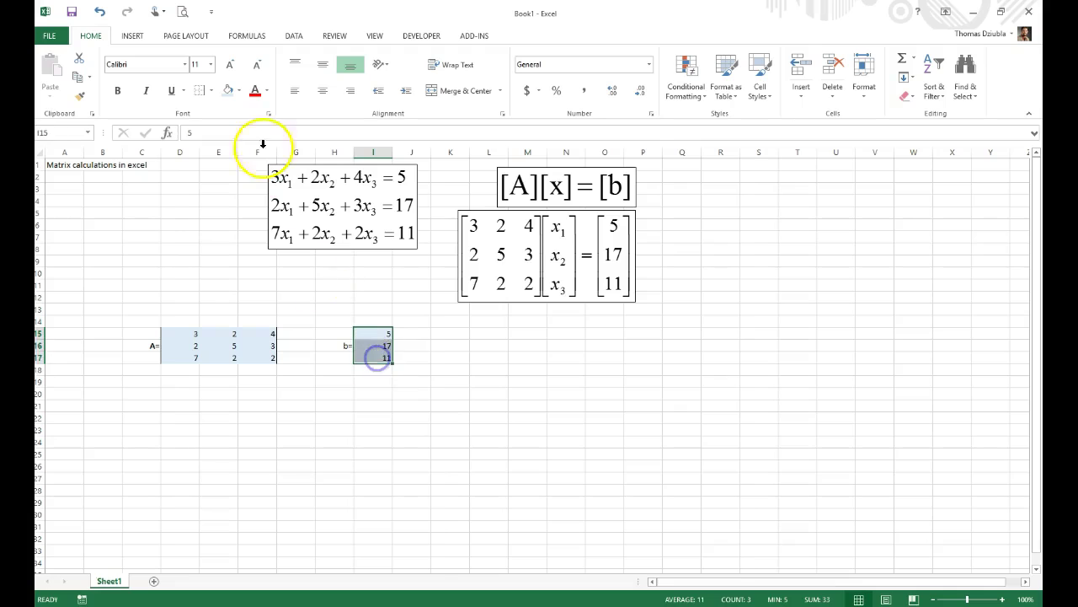
click(210, 90)
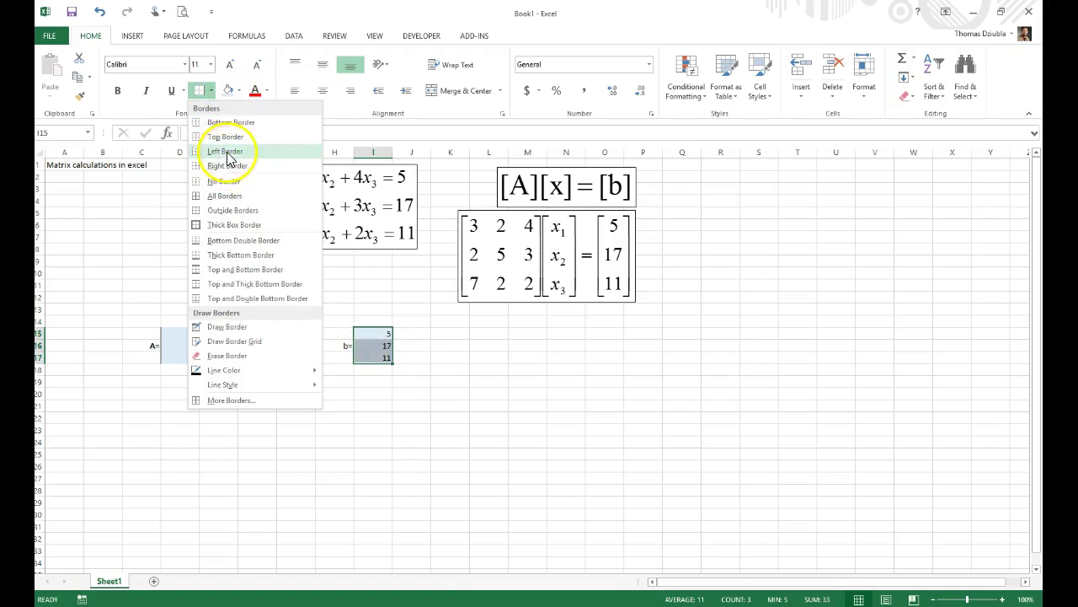
click(224, 151)
click(477, 394)
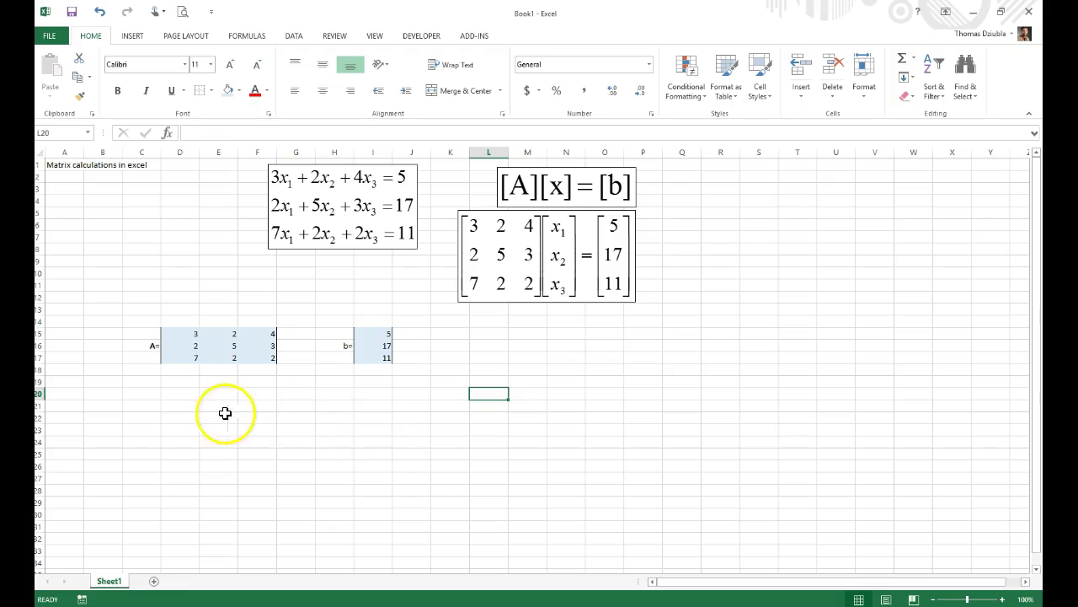
Step: Enter the label "x=" in cell H20, below the "b=" label
click(157, 392)
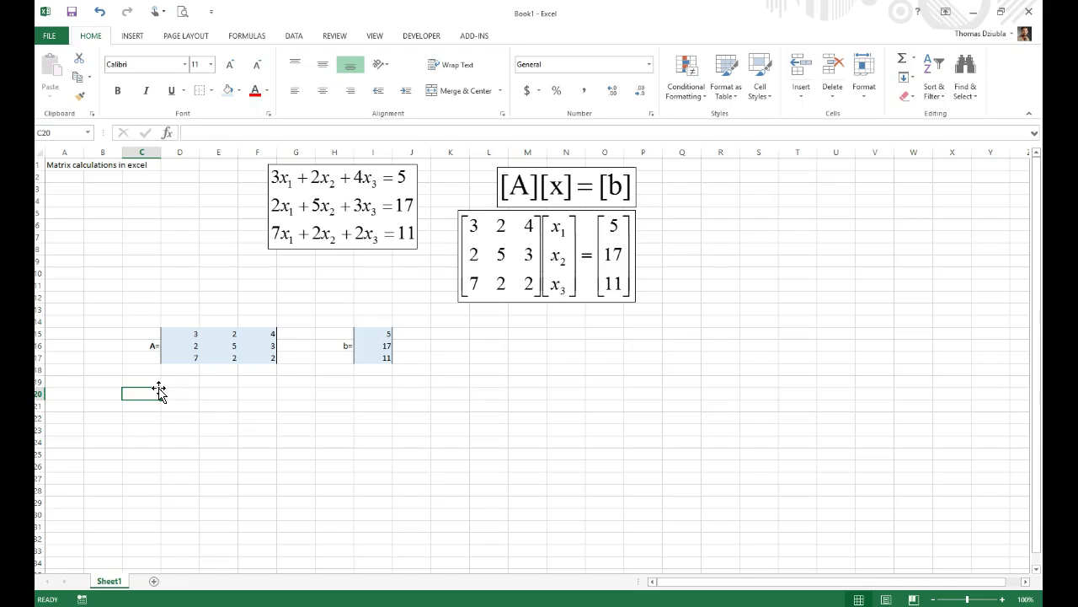
click(334, 395)
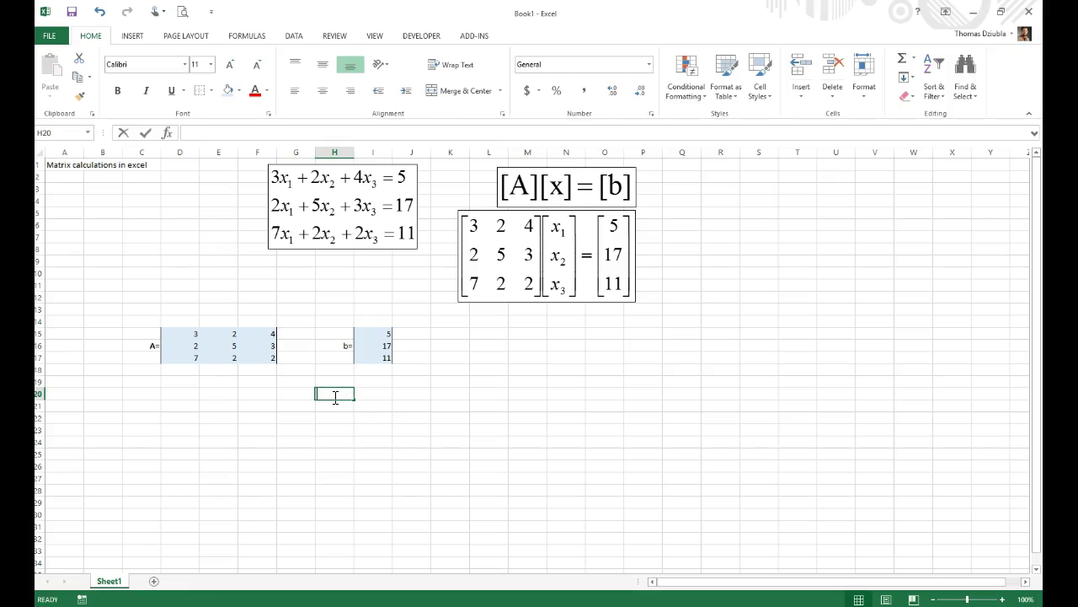
text(x)
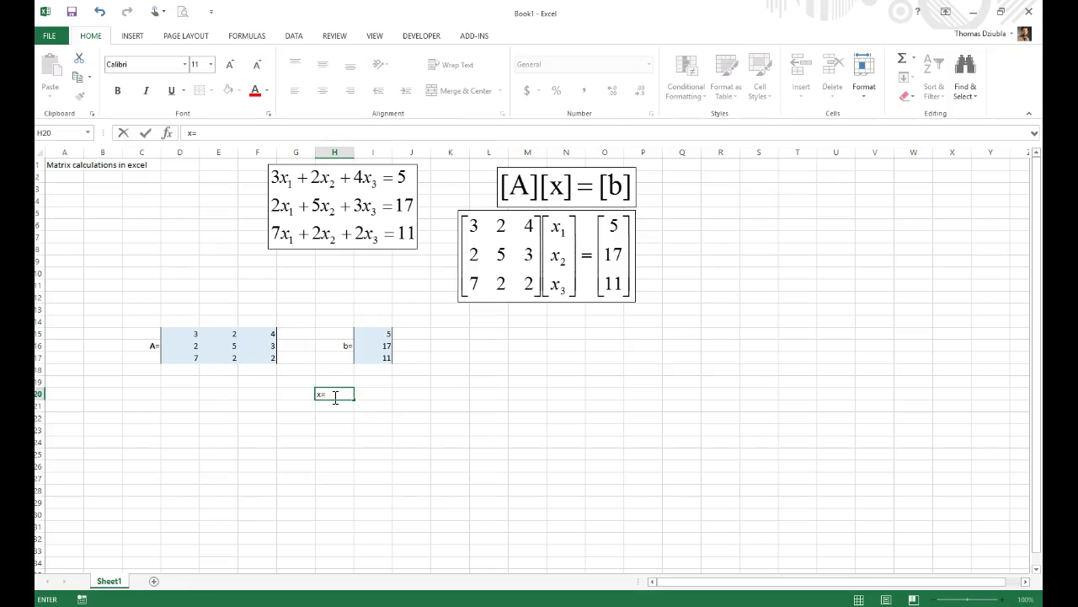
text(=)
key(Tab)
Step: Fill the solution cells I19:I21 with light green and right-align the "x=" label in H20
mouse_move(373, 382)
mouse_down()
mouse_move(374, 405)
mouse_move(388, 371)
mouse_up()
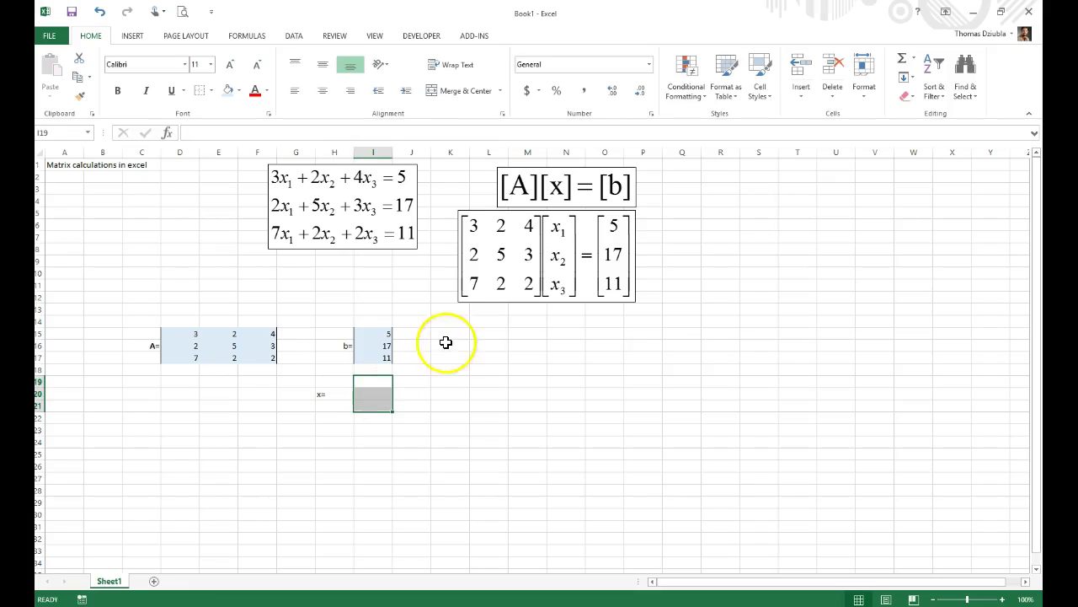
click(241, 92)
click(314, 141)
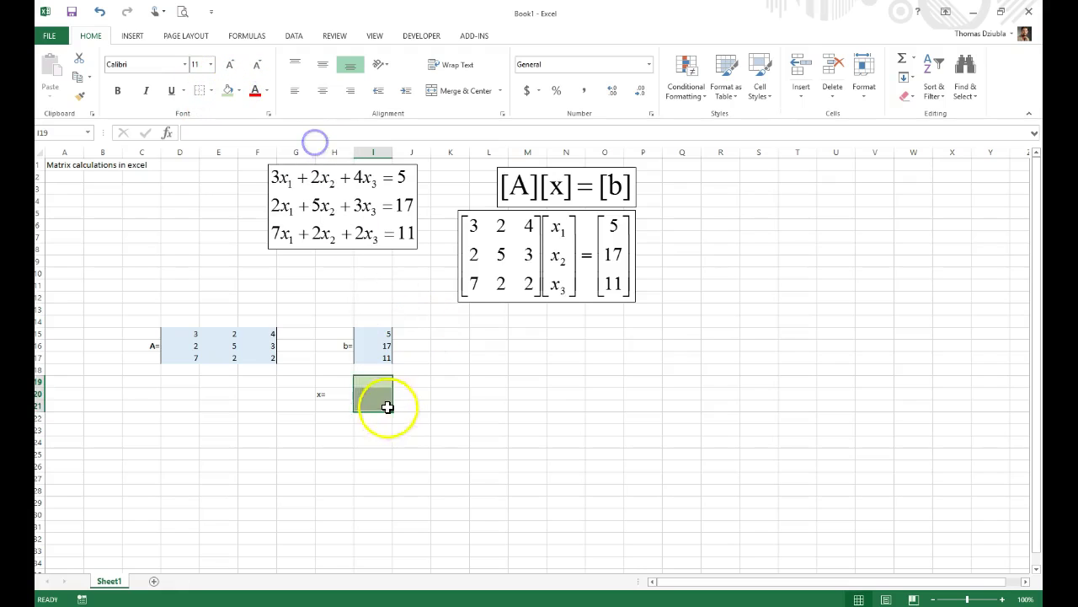
click(340, 394)
click(349, 91)
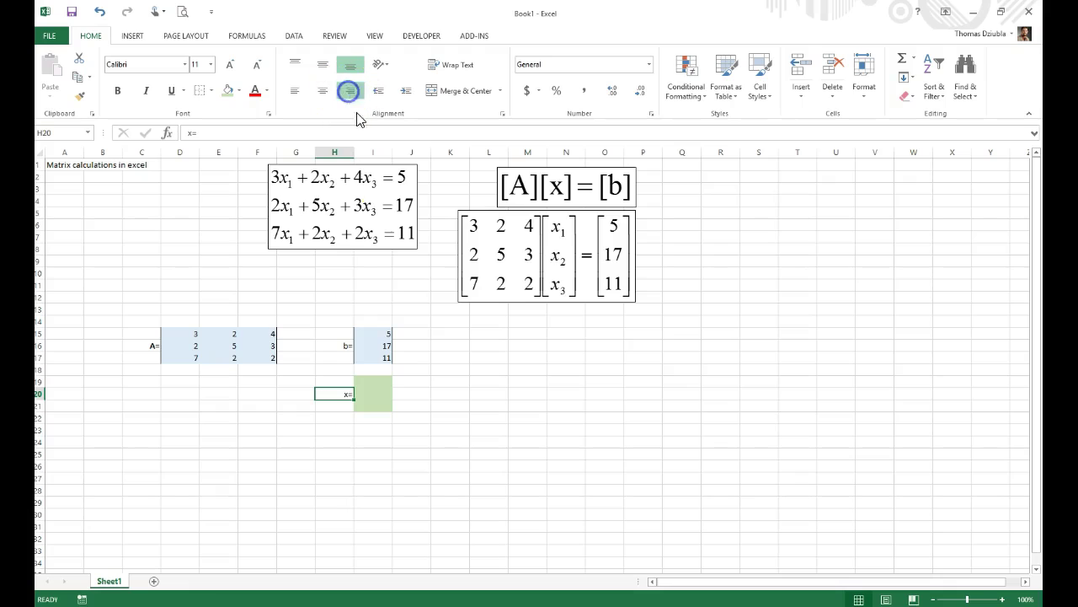
drag(389, 381, 373, 404)
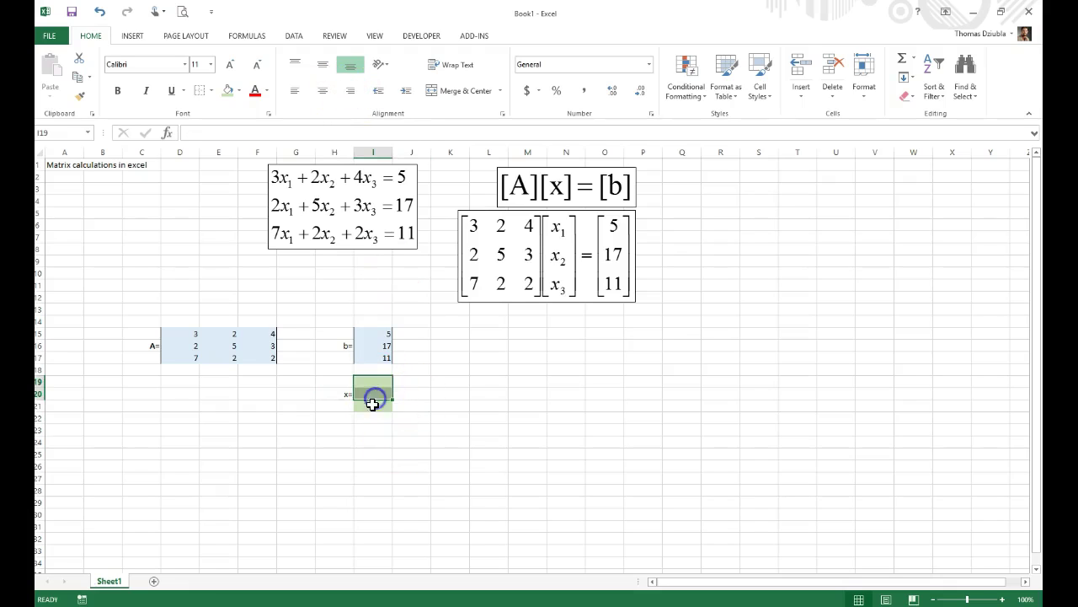
click(155, 385)
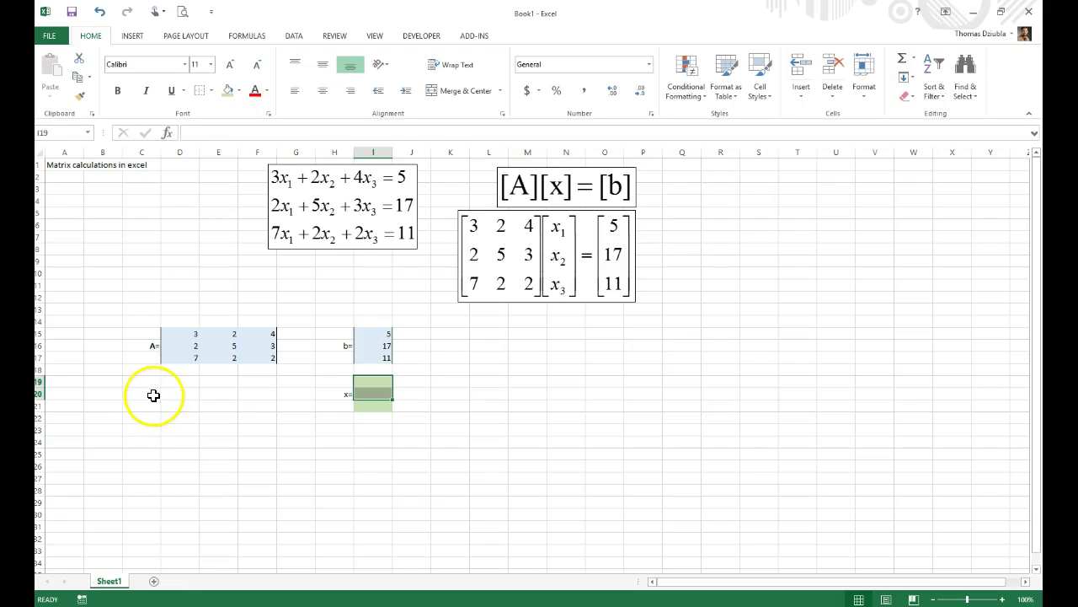
click(154, 392)
click(149, 380)
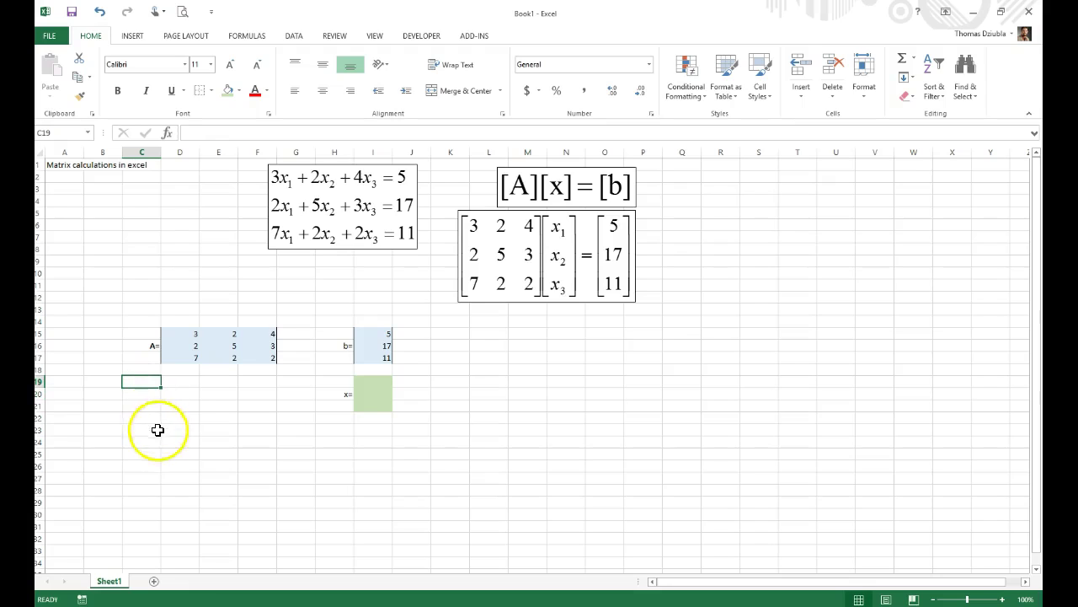
Step: Enter the label "determinant" in cell C24, correcting its spelling
click(147, 443)
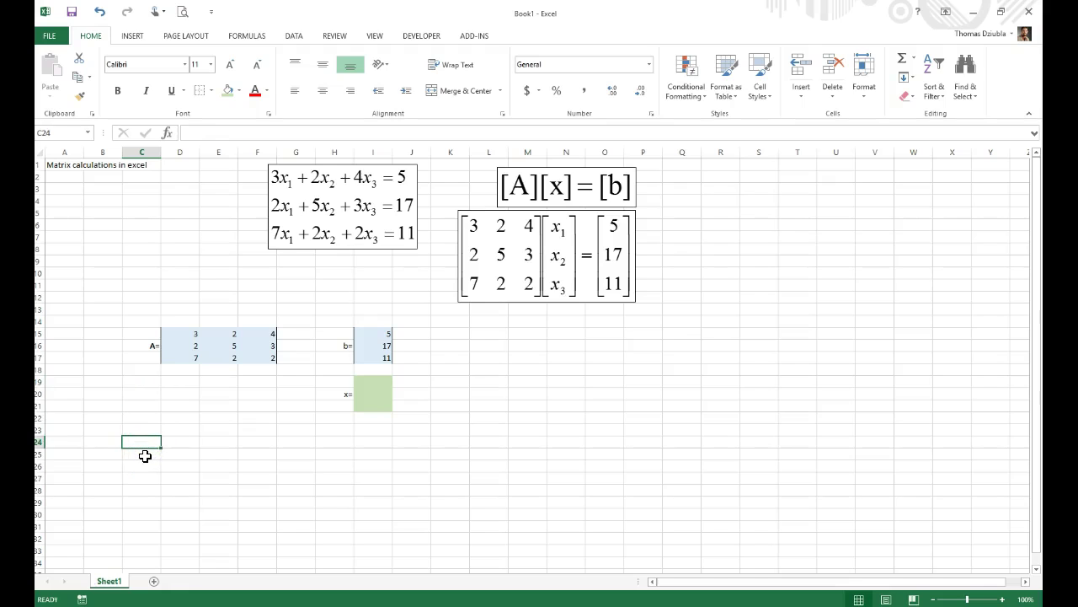
text(determini)
key(Return)
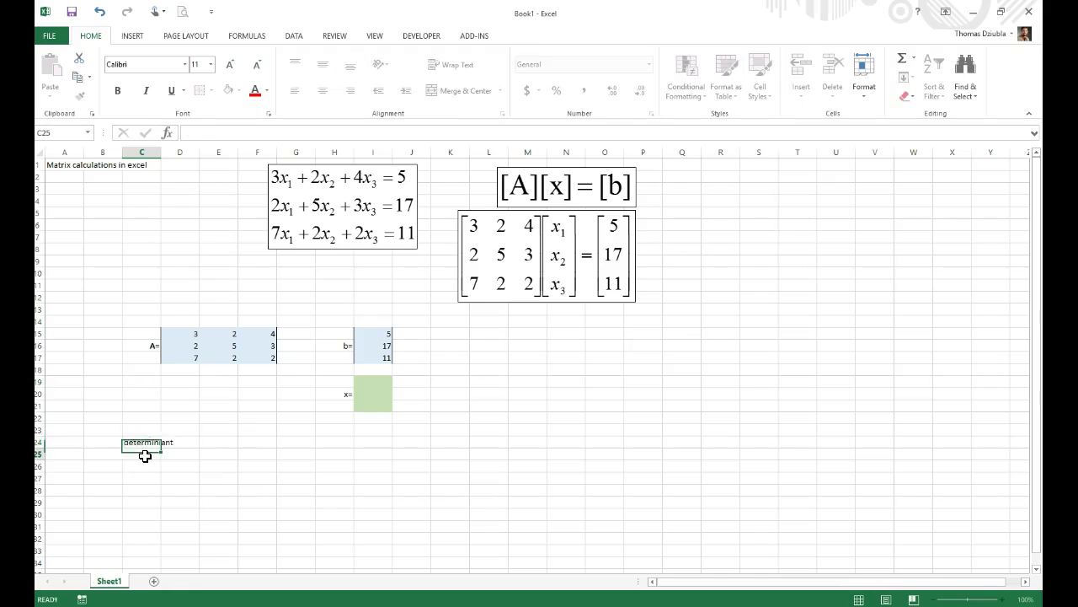
key(Up)
key(F2)
text(ant)
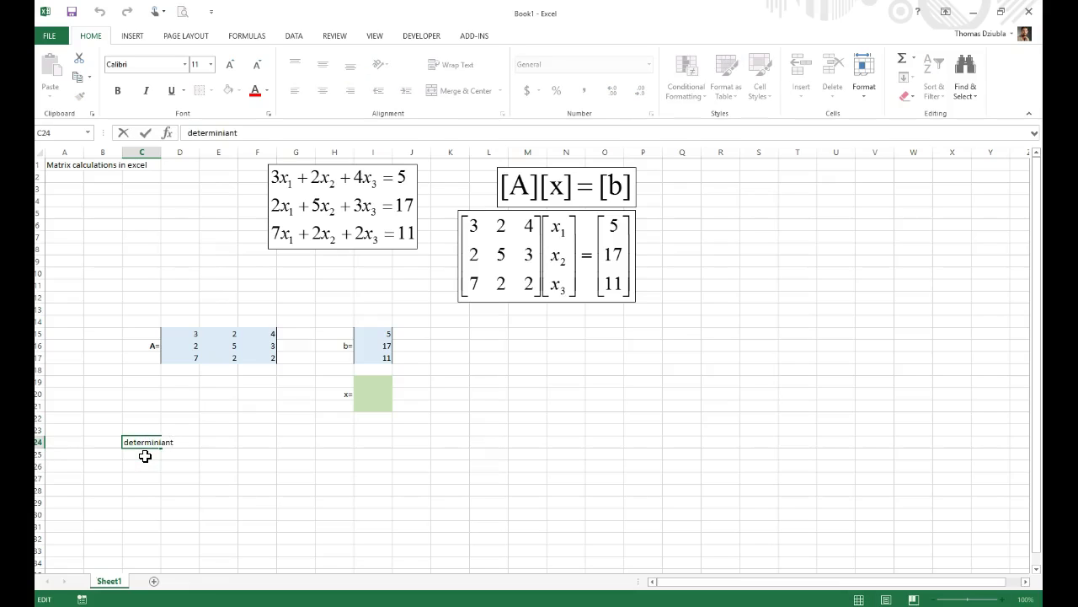
key(Return)
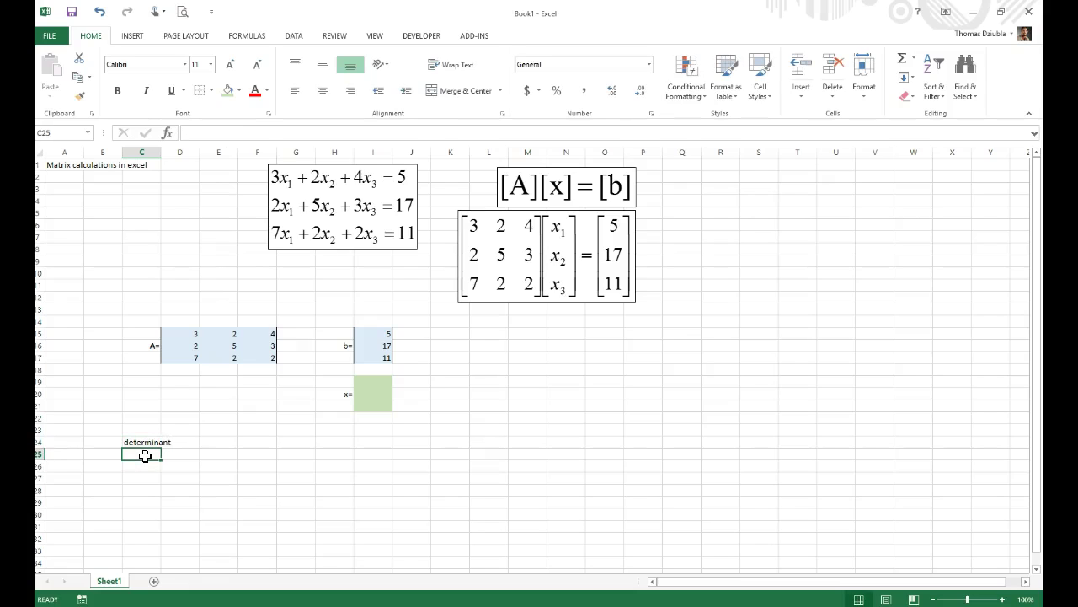
Step: Calculate the determinant of matrix A in cell C25 with MDETERM over D15:F17
text(=d)
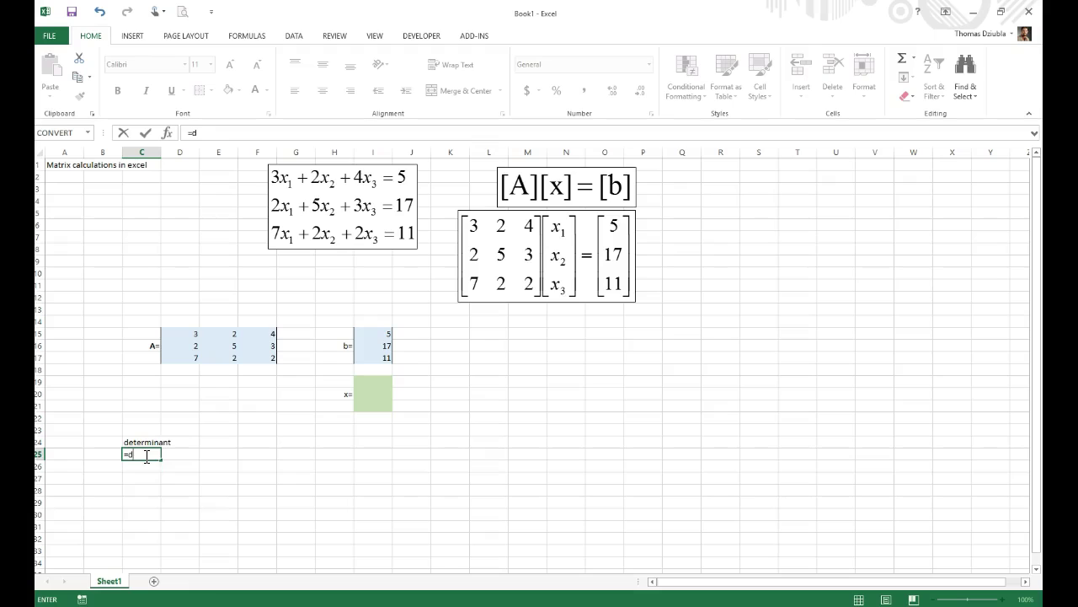
text(et)
key(BackSpace)
key(BackSpace)
key(BackSpace)
text(m)
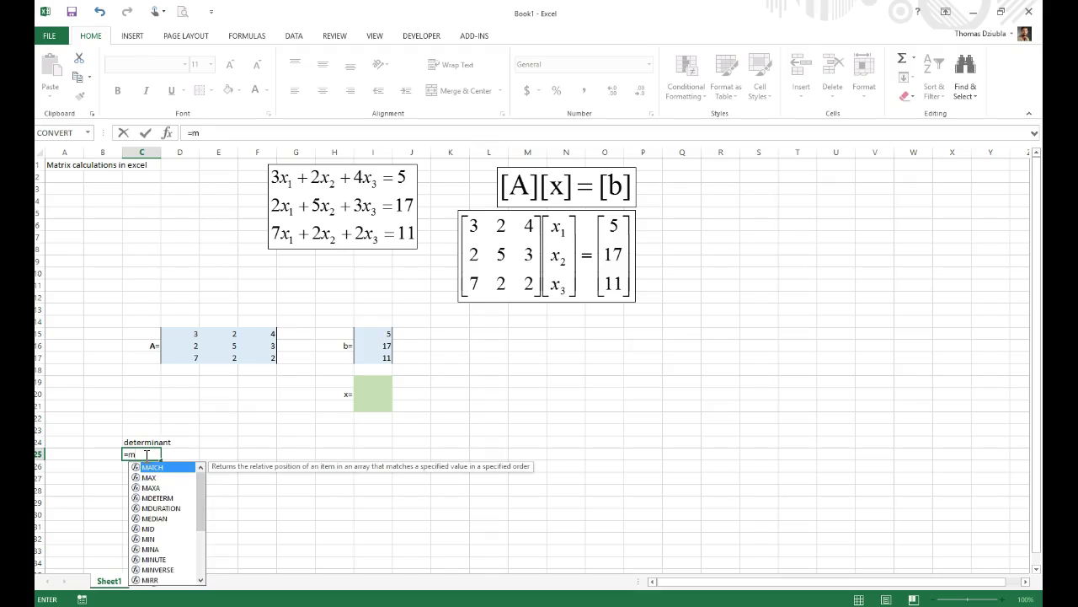
text(determ)
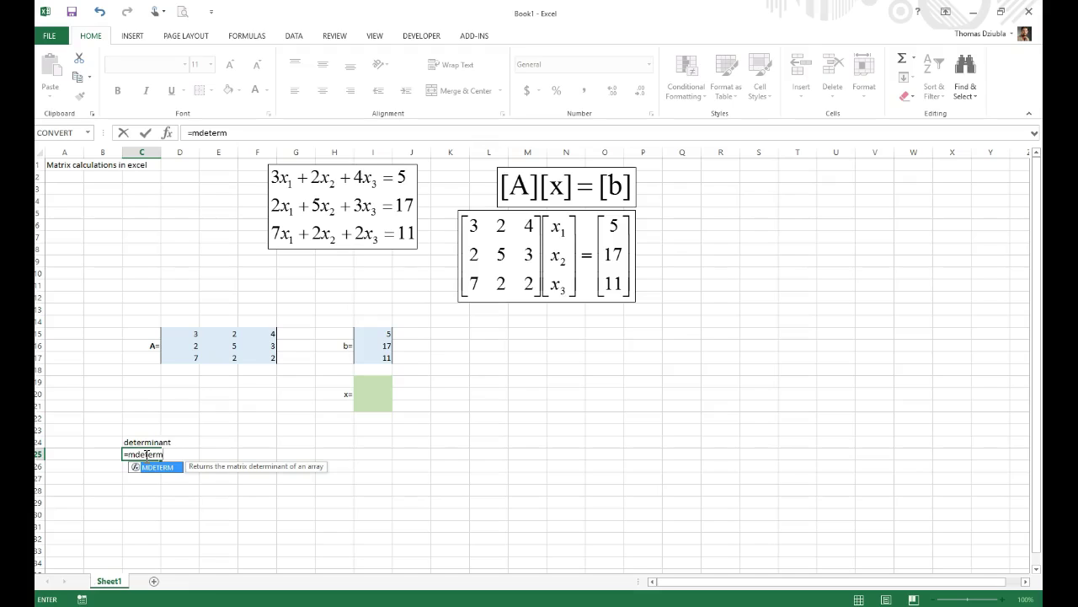
text(()
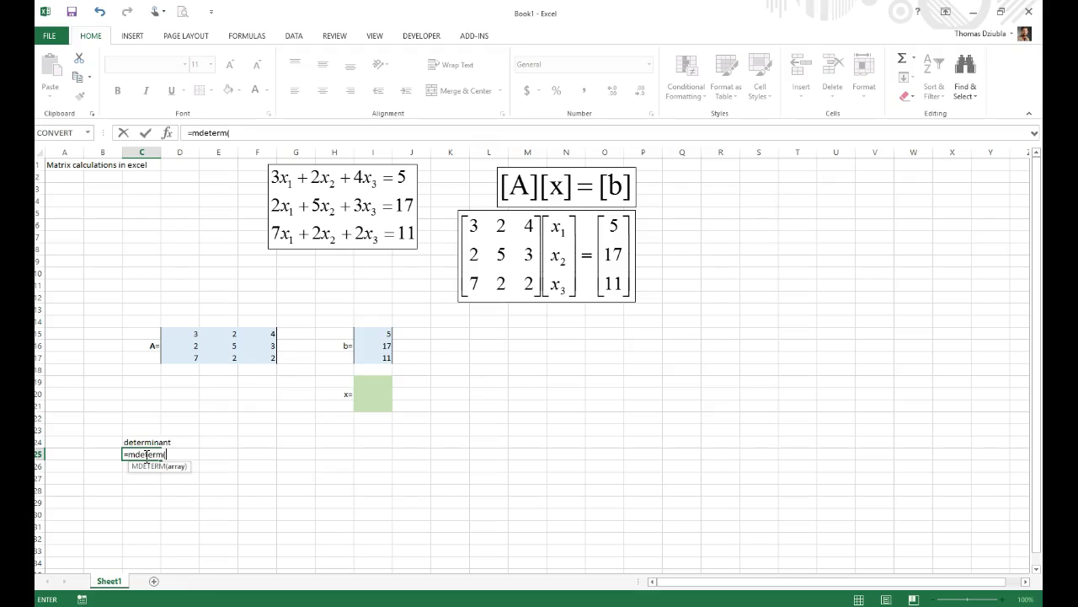
drag(190, 335, 267, 358)
key(Return)
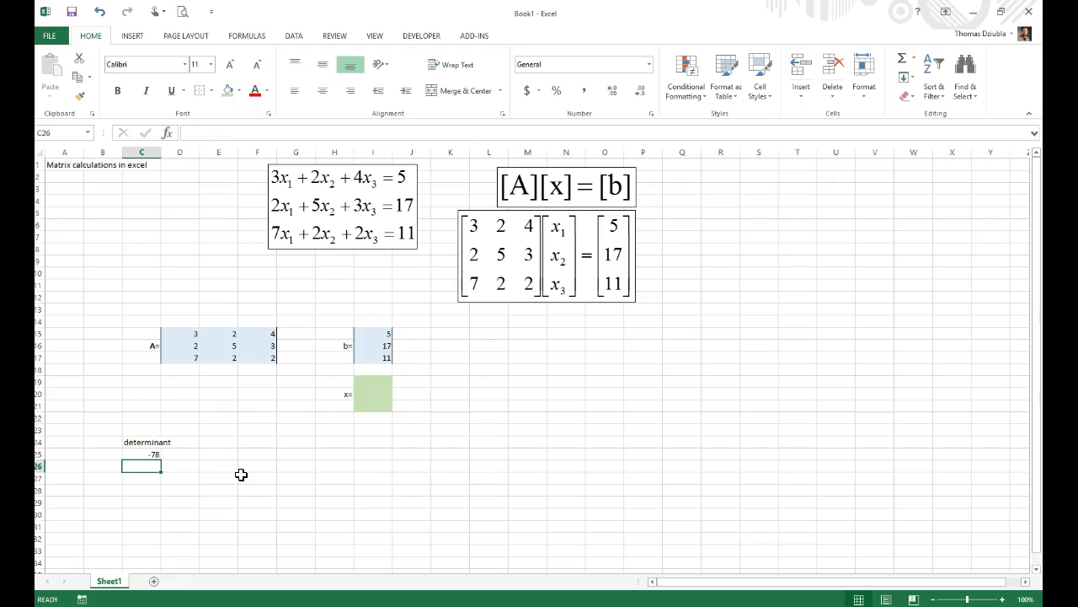
Step: Enter the label "A^-1=" in cell C20 for the inverse matrix
key(Up)
key(Up)
key(Up)
key(Up)
key(Up)
key(Up)
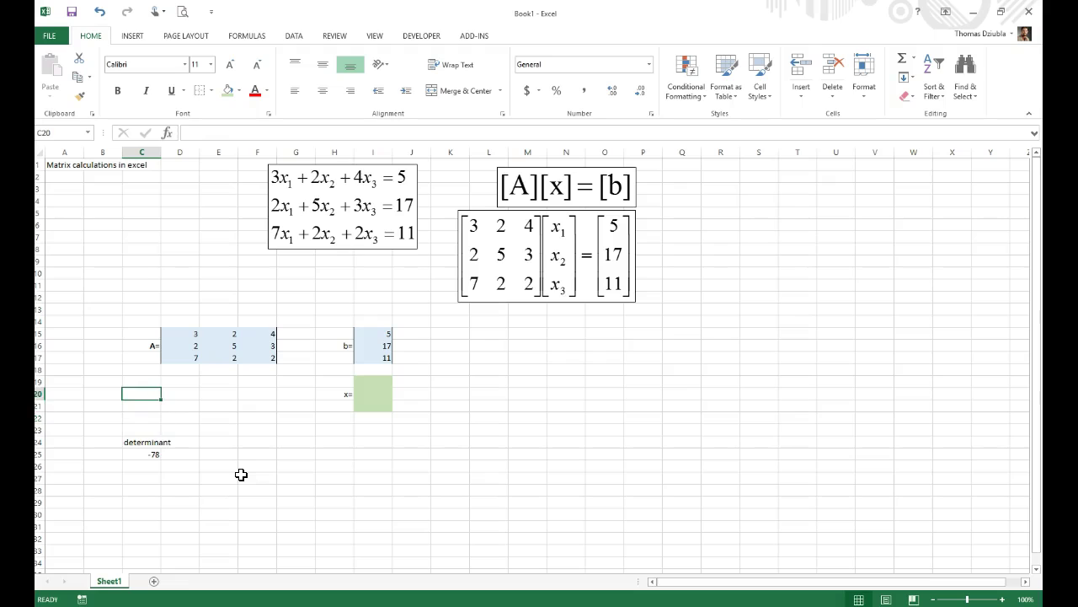
text(A)
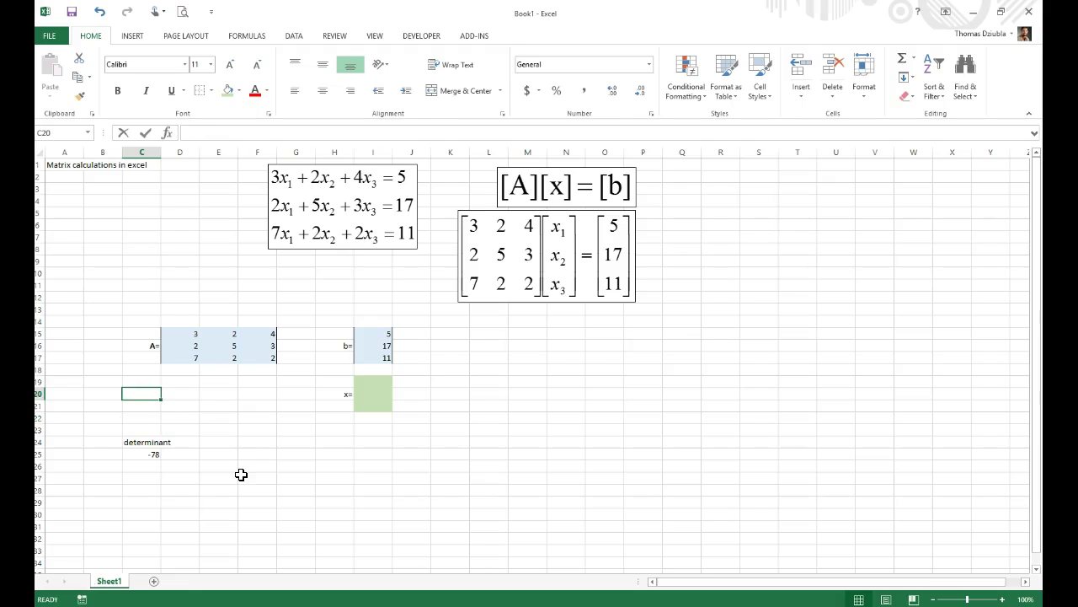
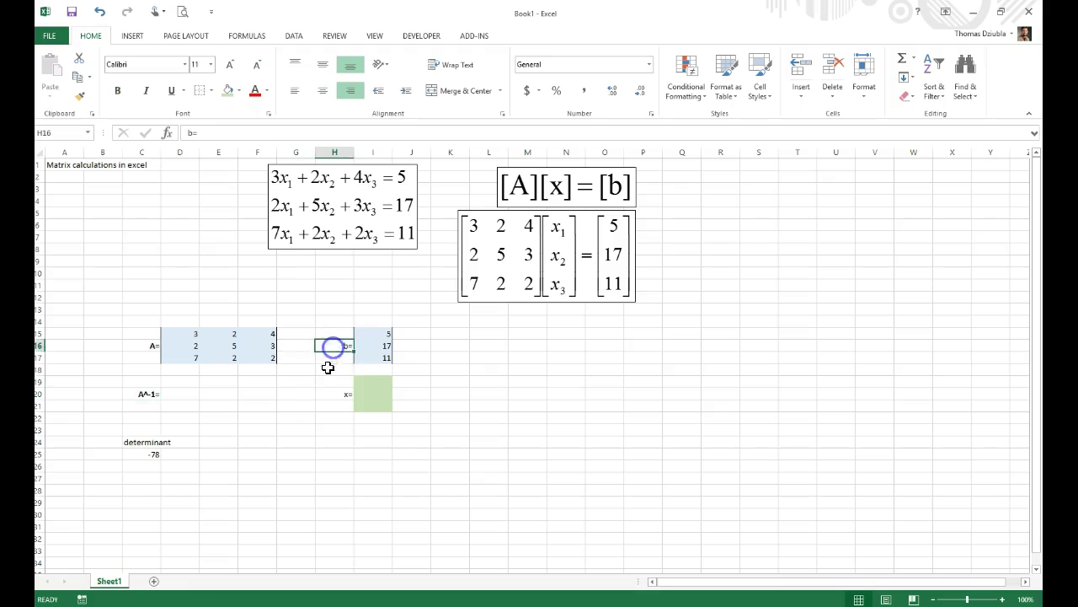
Step: Add a left border to D19:D21 and a right border to F19:F21 to frame the inverse matrix
drag(183, 384, 181, 410)
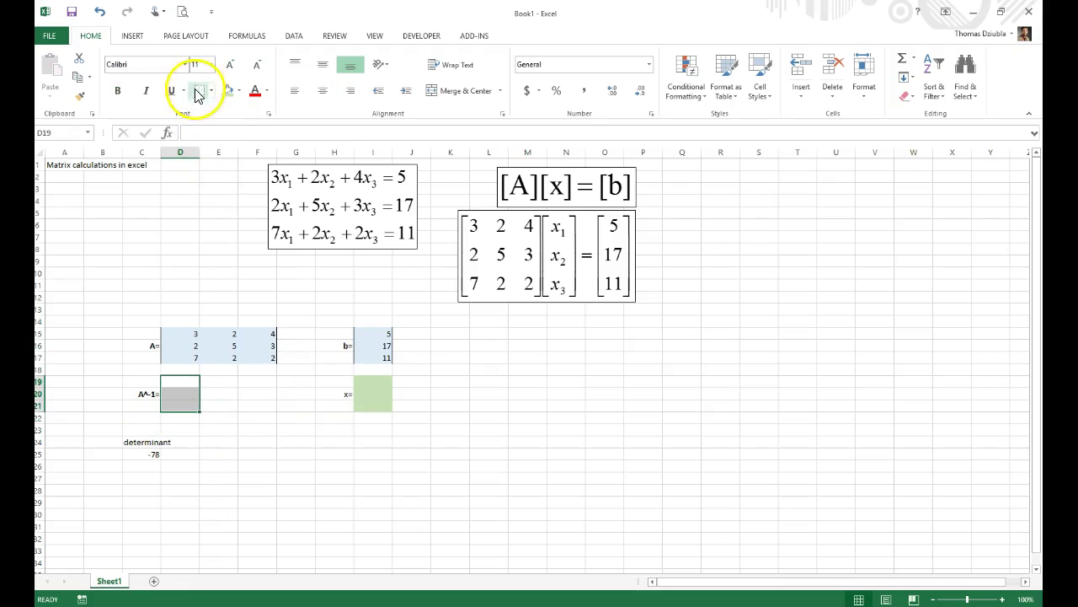
mouse_move(258, 381)
mouse_down()
mouse_move(263, 415)
mouse_move(264, 368)
mouse_move(264, 378)
mouse_up()
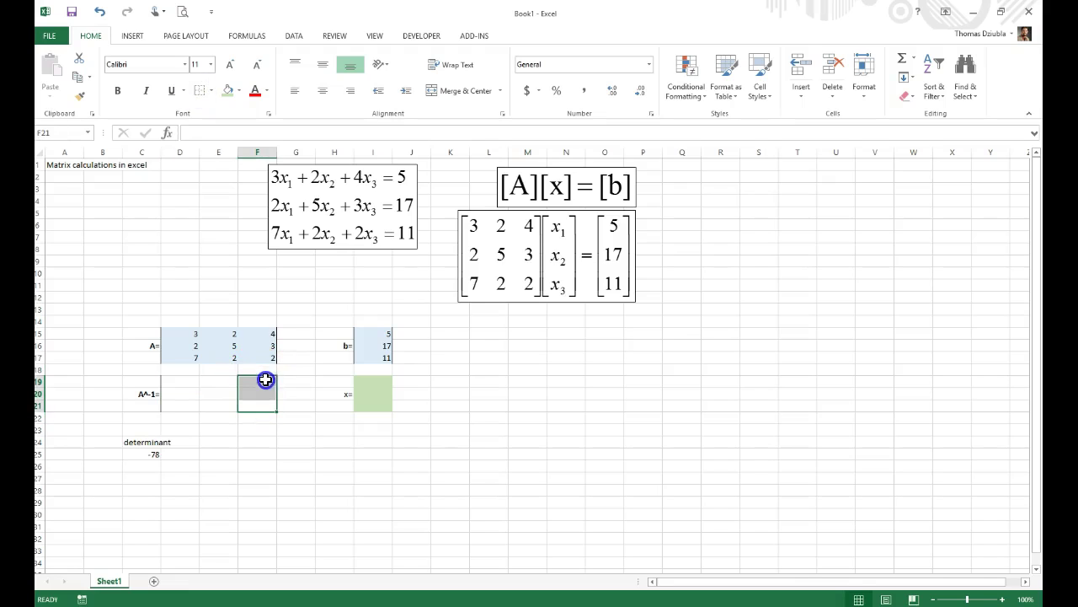
click(212, 90)
click(227, 166)
click(329, 492)
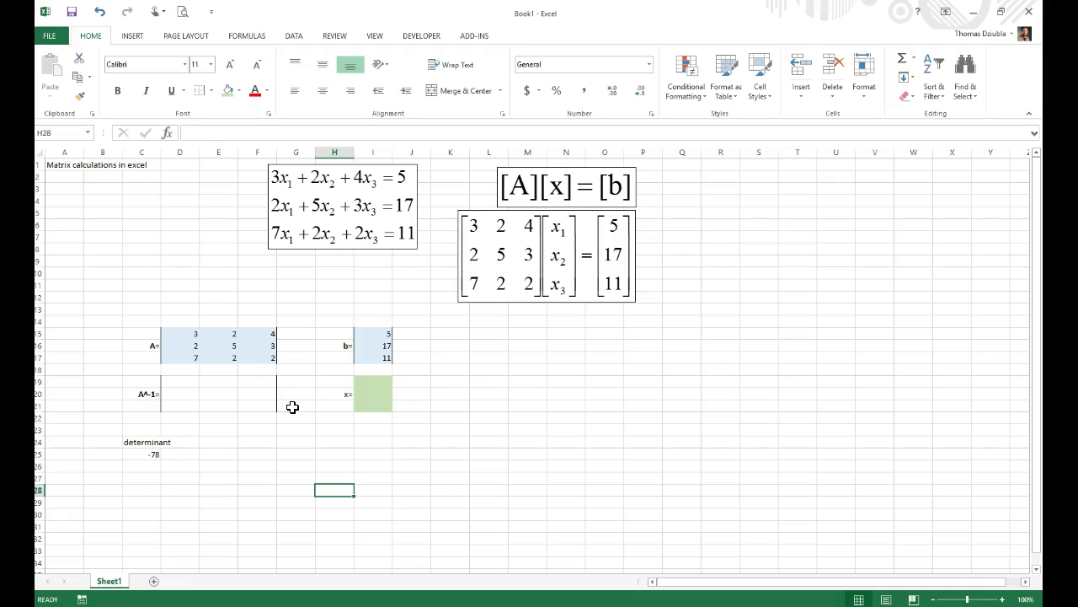
click(190, 383)
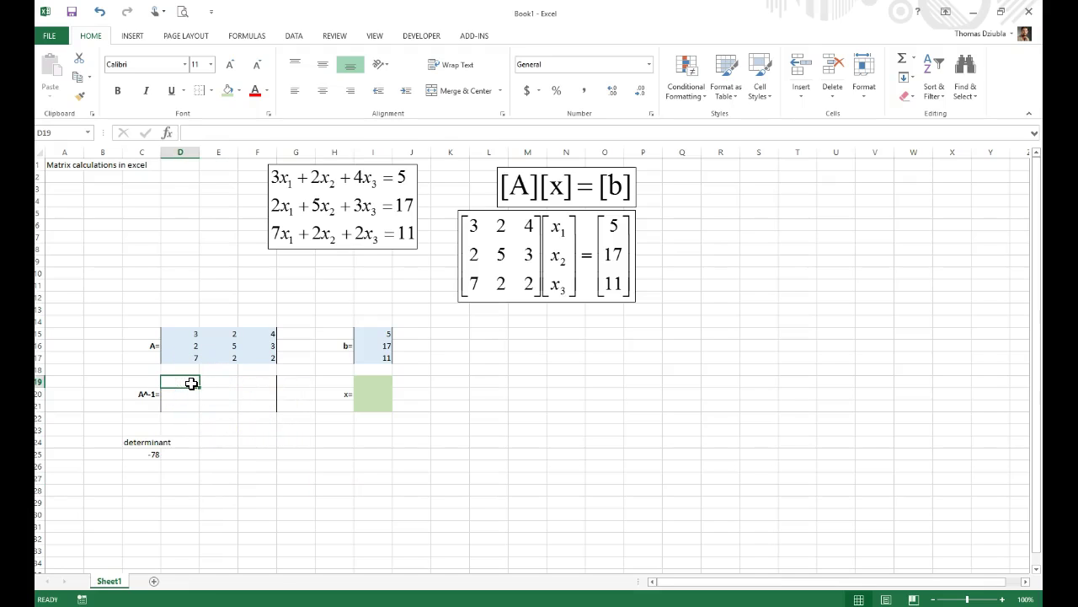
drag(191, 384, 267, 404)
click(186, 392)
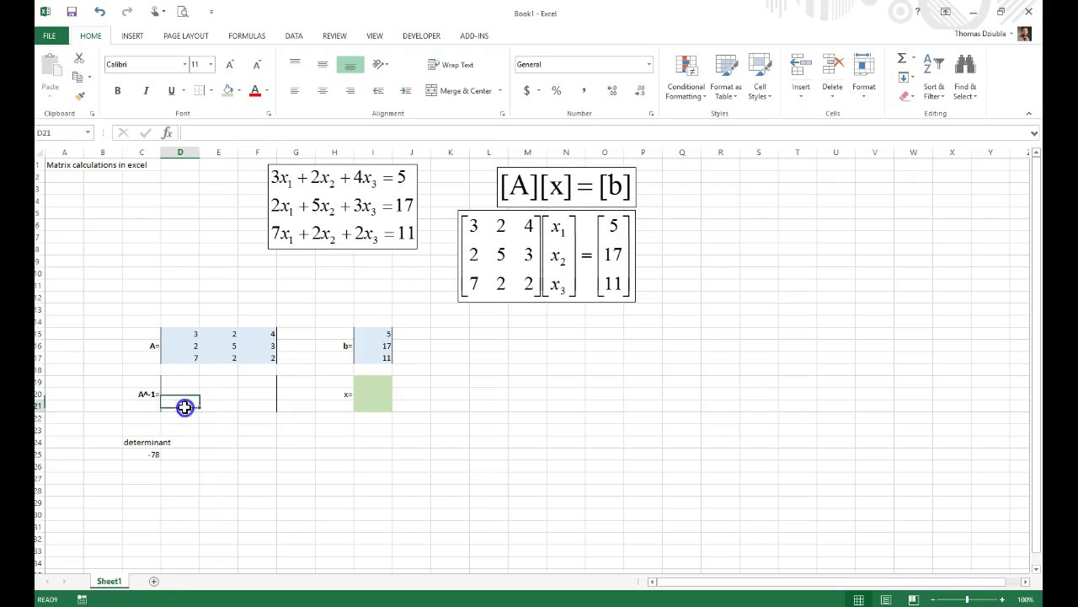
click(208, 394)
click(217, 383)
drag(244, 383, 241, 404)
click(180, 388)
Step: With D19:F21 selected, enter the formula =MINVERSE(D15:F17) in D19 as an ordinary formula to invert matrix A
drag(181, 387, 248, 408)
text(=)
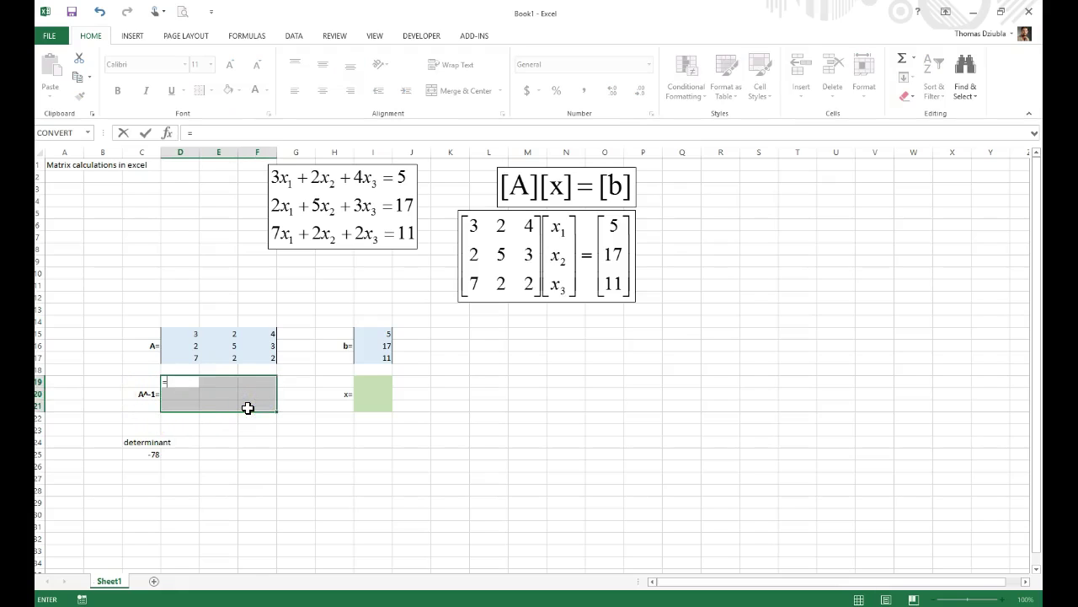
text(minverse()
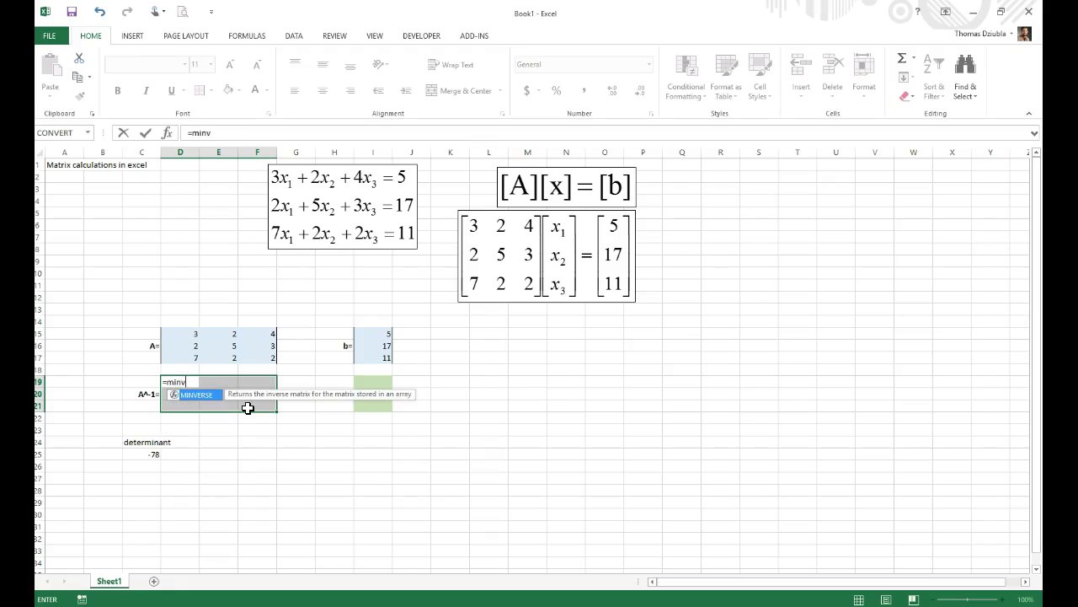
key(Up)
key(Up)
key(Up)
key(Up)
key(shift+Right)
key(shift+Down)
key(shift+Down)
key(shift+Right)
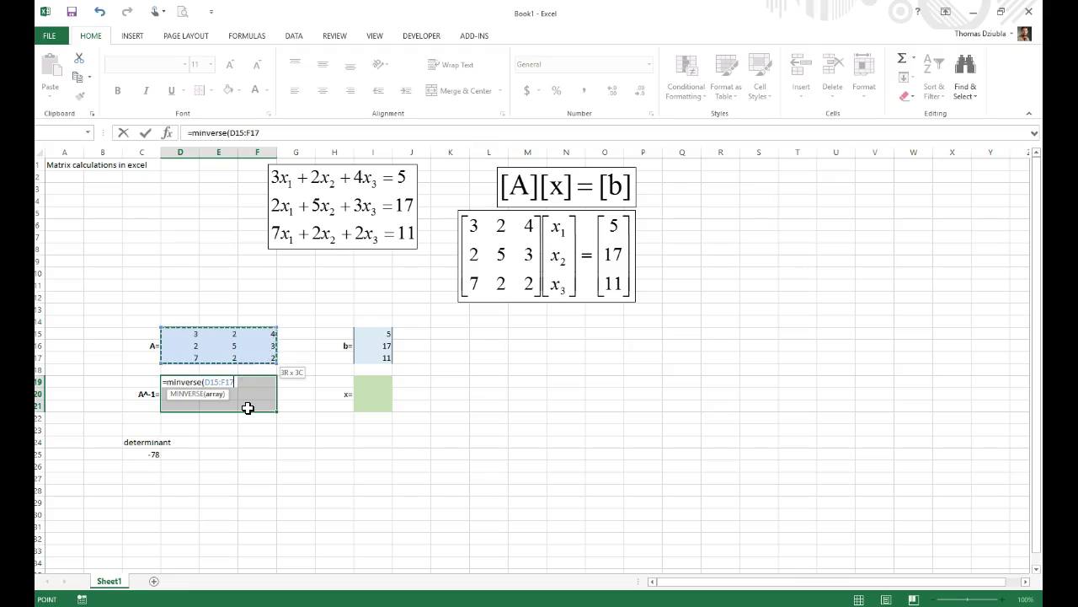
text())
key(Return)
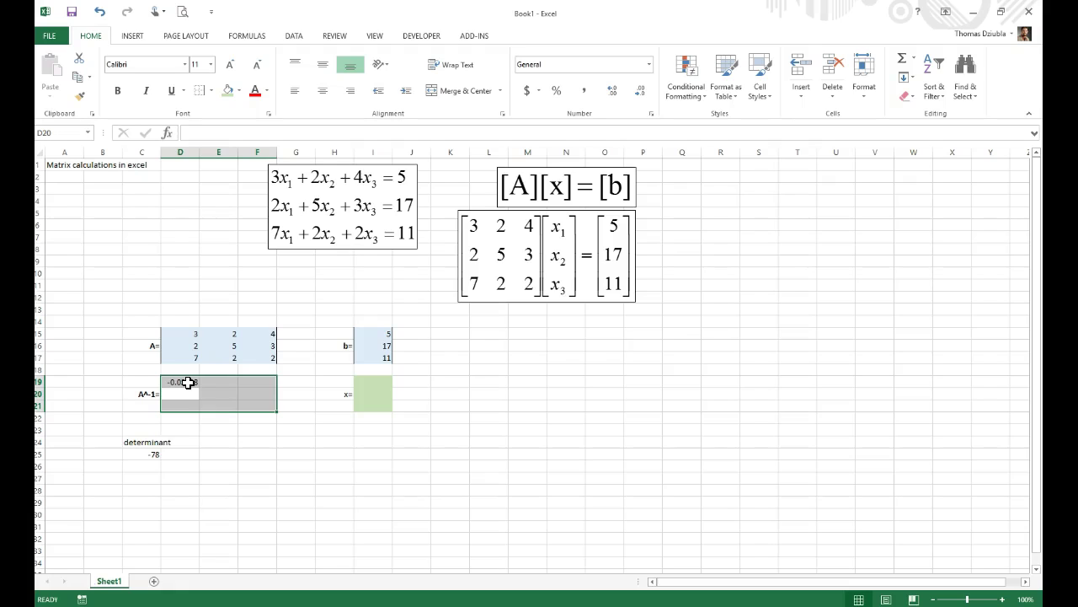
text(=)
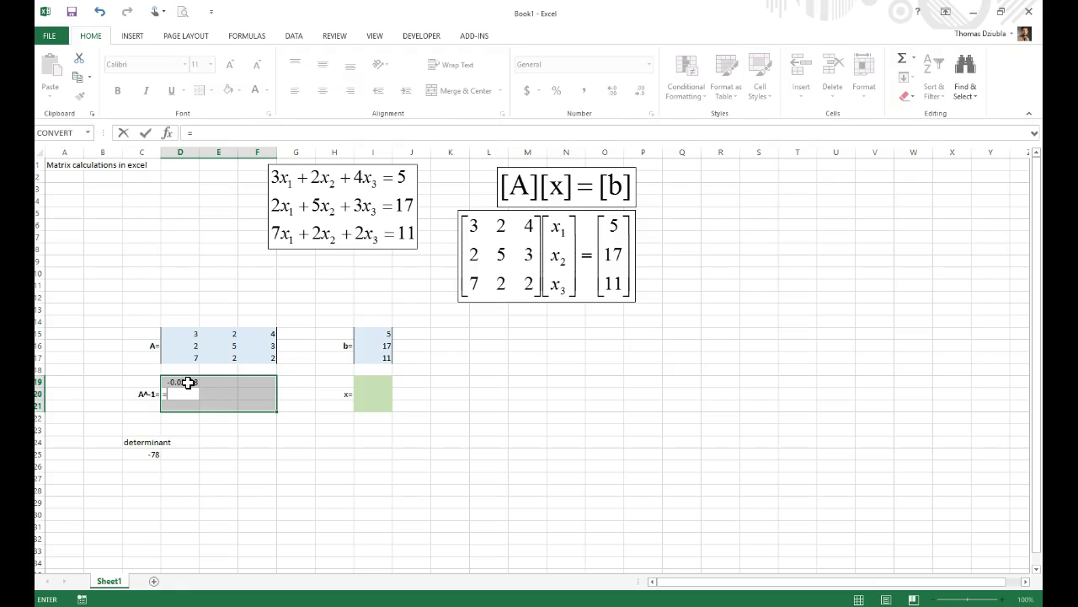
key(BackSpace)
click(187, 381)
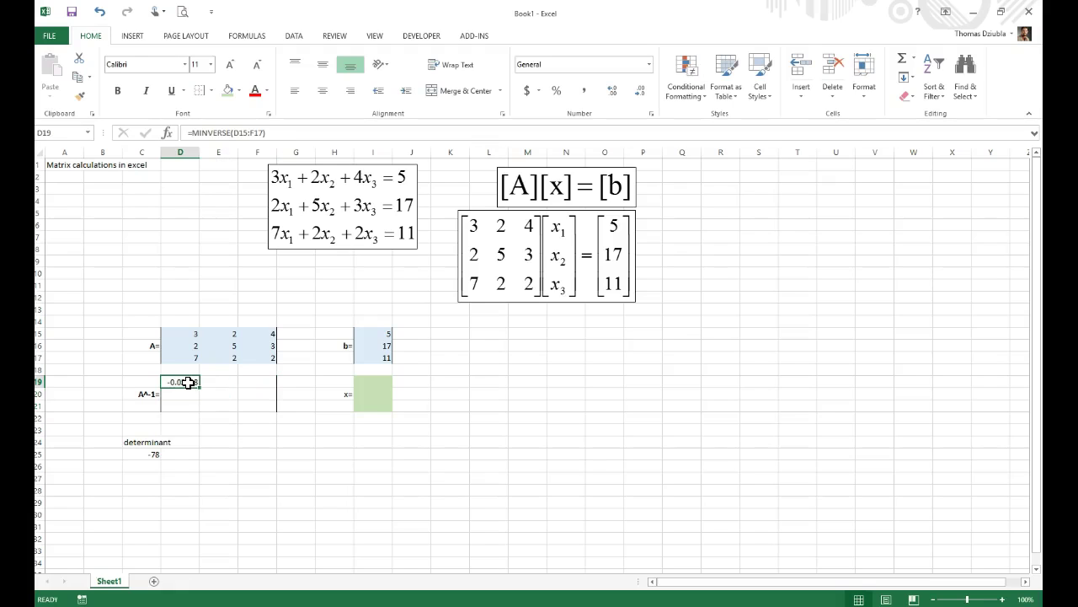
Step: Clear the MINVERSE formula from cell D19
key(Delete)
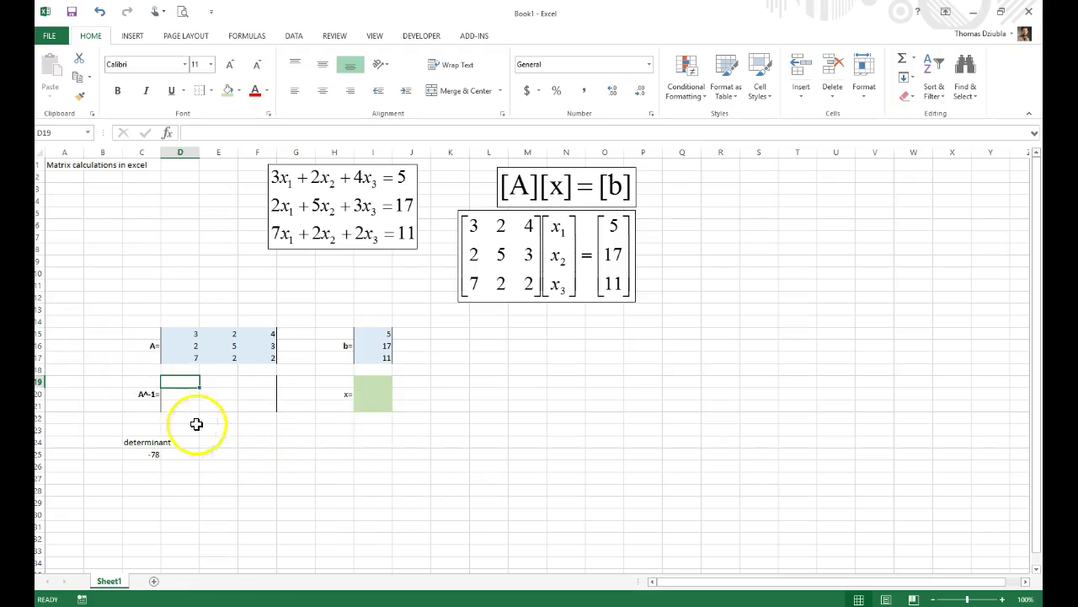
Step: Enter the note "COMMAND ON KEYBOARD" in cell A5 and "Cntrol+SHIFT+ENTER" in cell A6
click(66, 212)
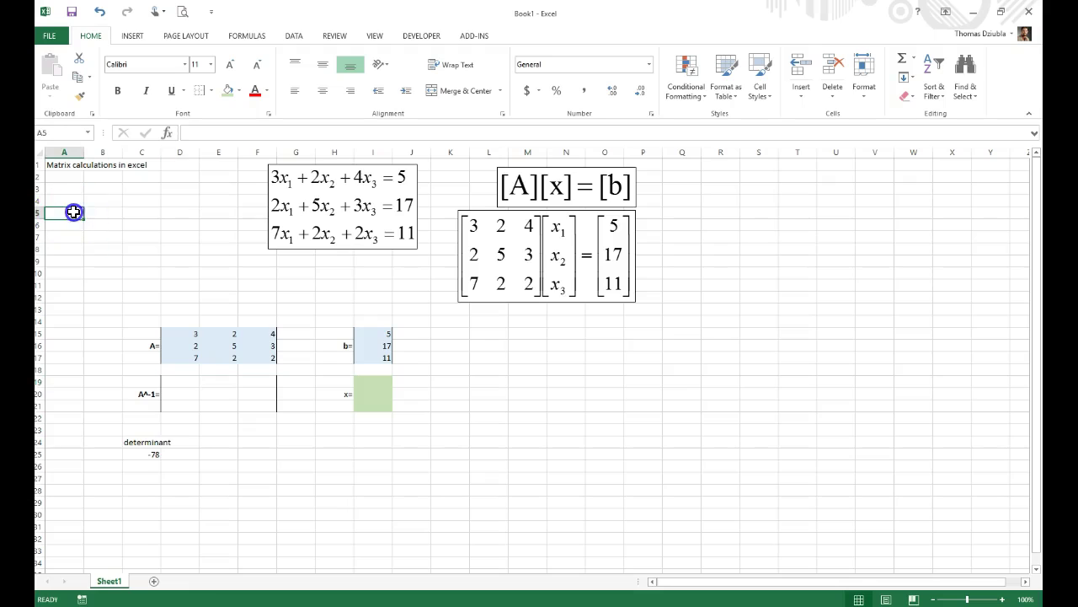
text(COmm)
key(BackSpace)
key(BackSpace)
key(BackSpace)
key(BackSpace)
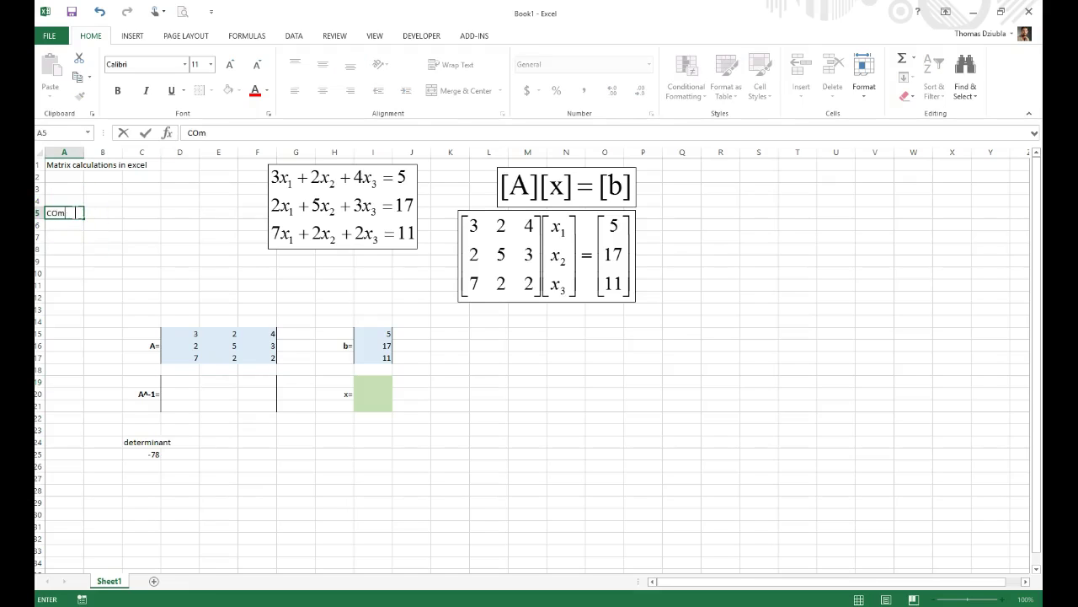
text(COMMAND ON KEYBOARD)
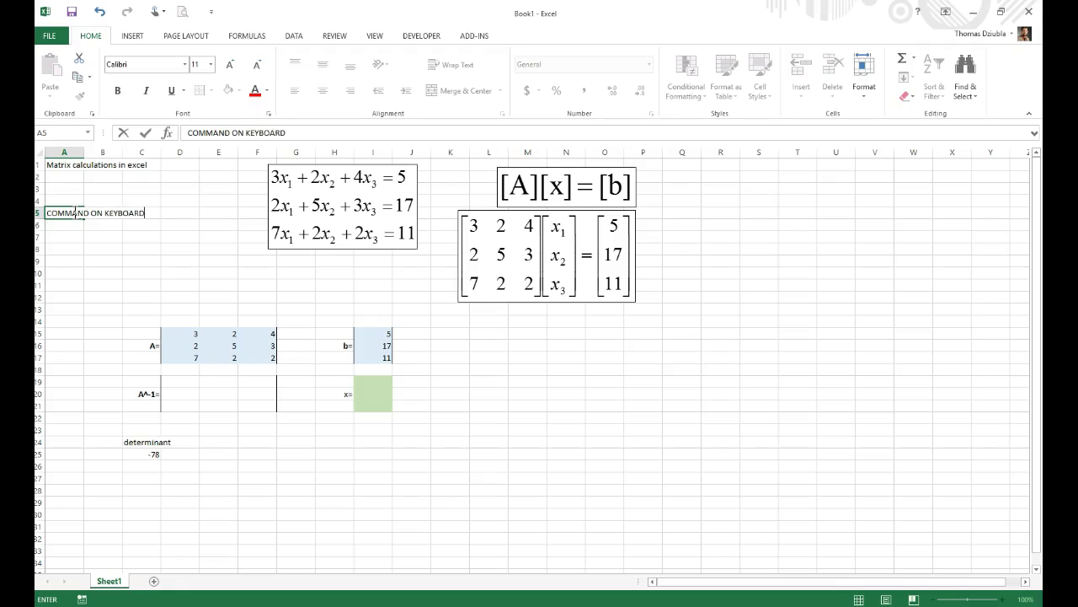
key(Return)
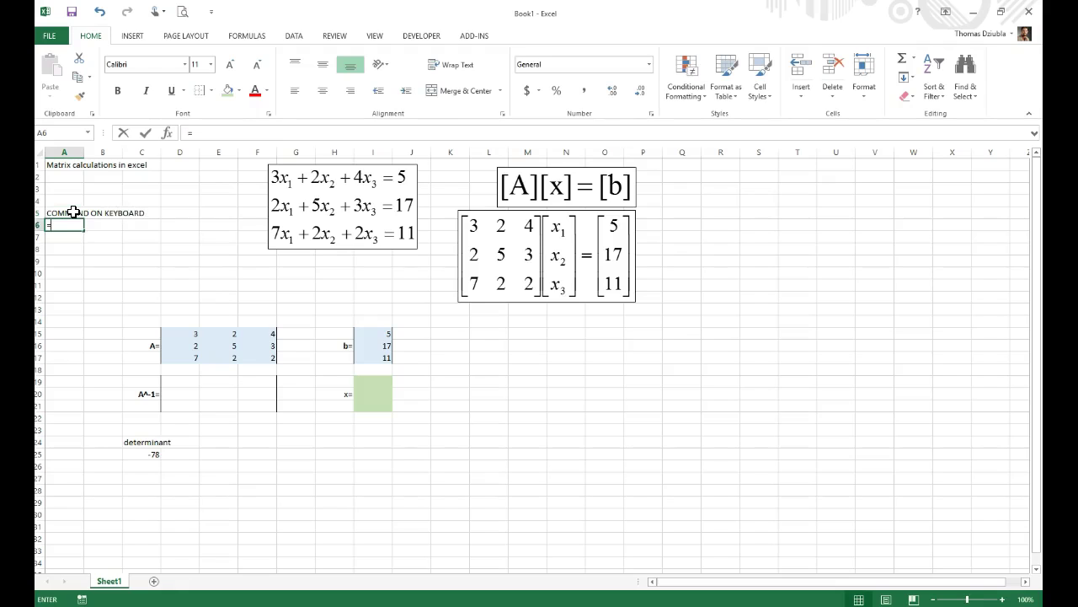
text(Cntrol+)
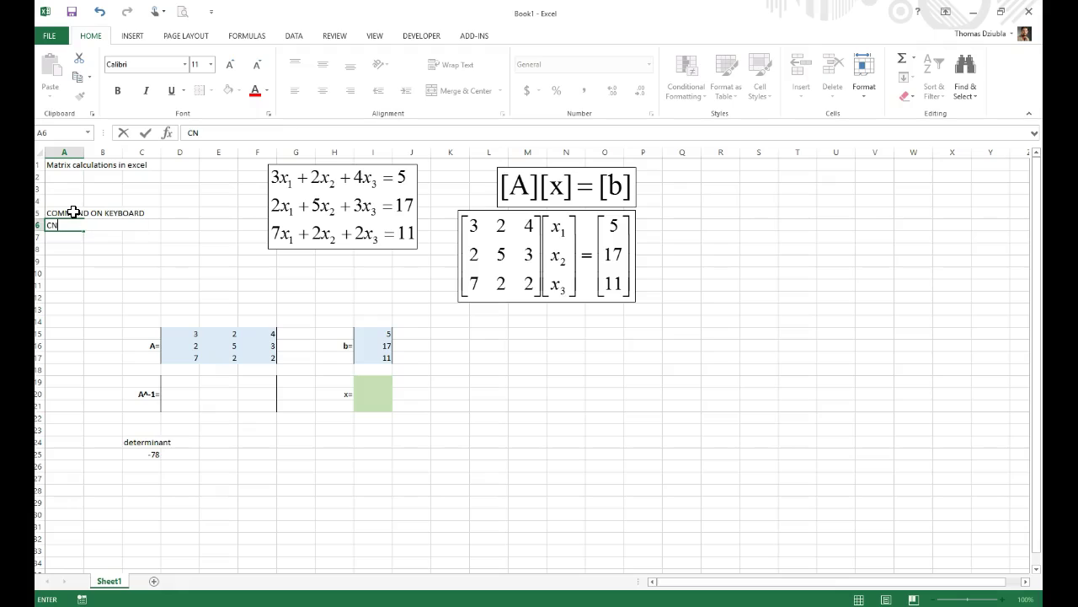
text(SHIFT+ENTER)
key(Return)
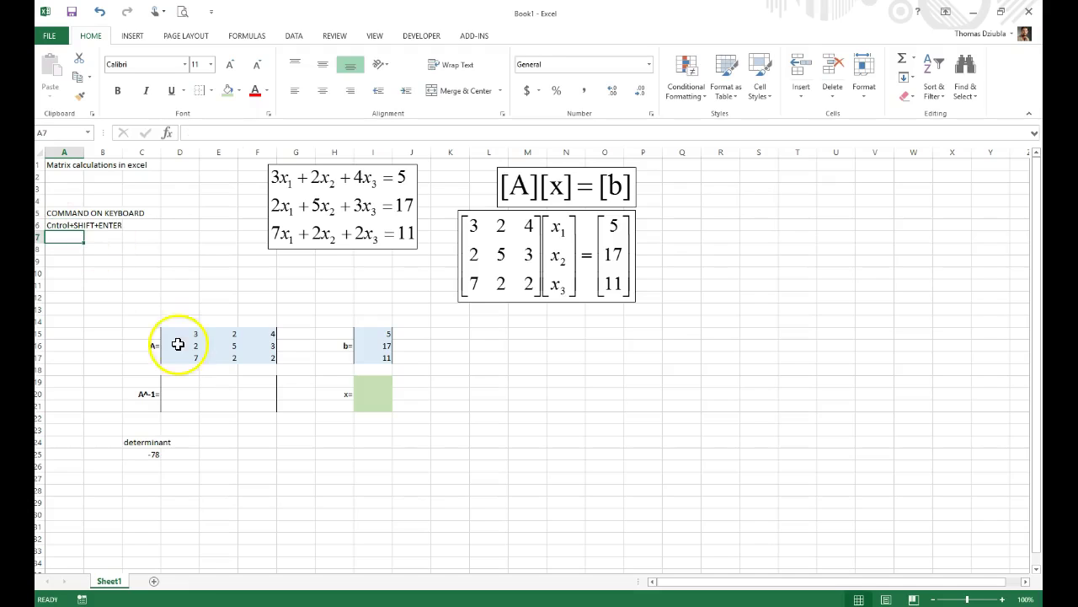
Step: Calculate the inverse of matrix A in D19:F21 by entering =MINVERSE(D15:F17) as an array formula over the whole range
drag(187, 380, 254, 410)
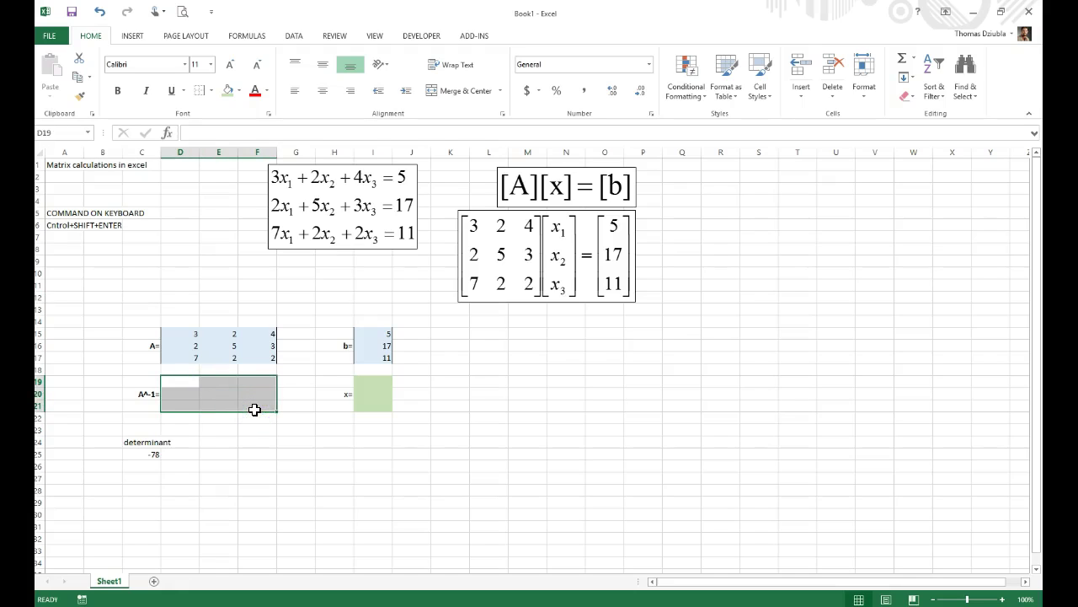
text(=minverse()
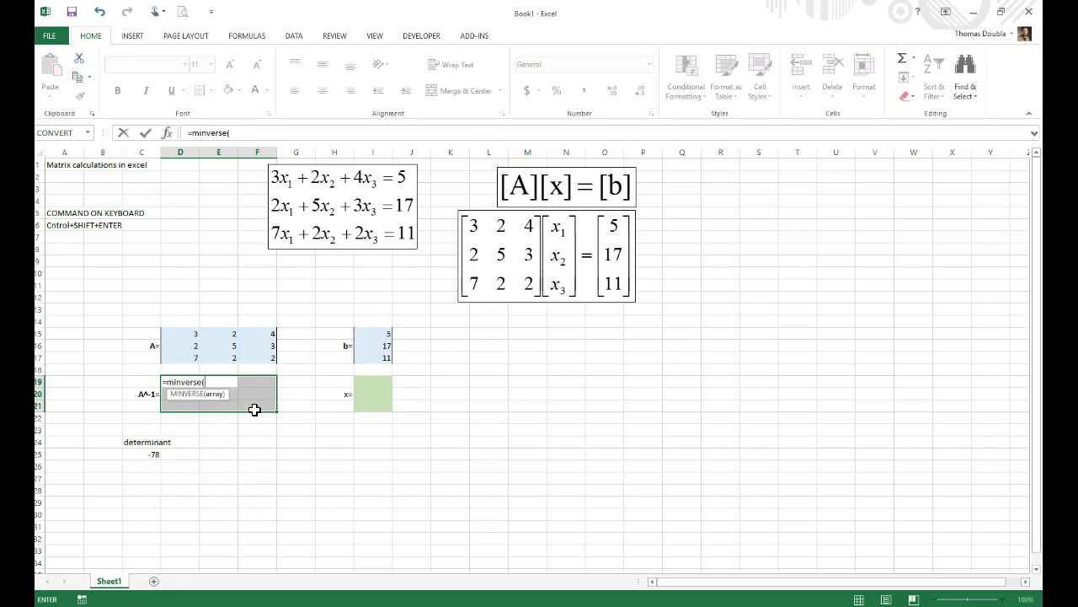
key(Up)
key(Up)
key(shift+Up)
key(shift+Up)
key(shift+Right)
key(shift+Right)
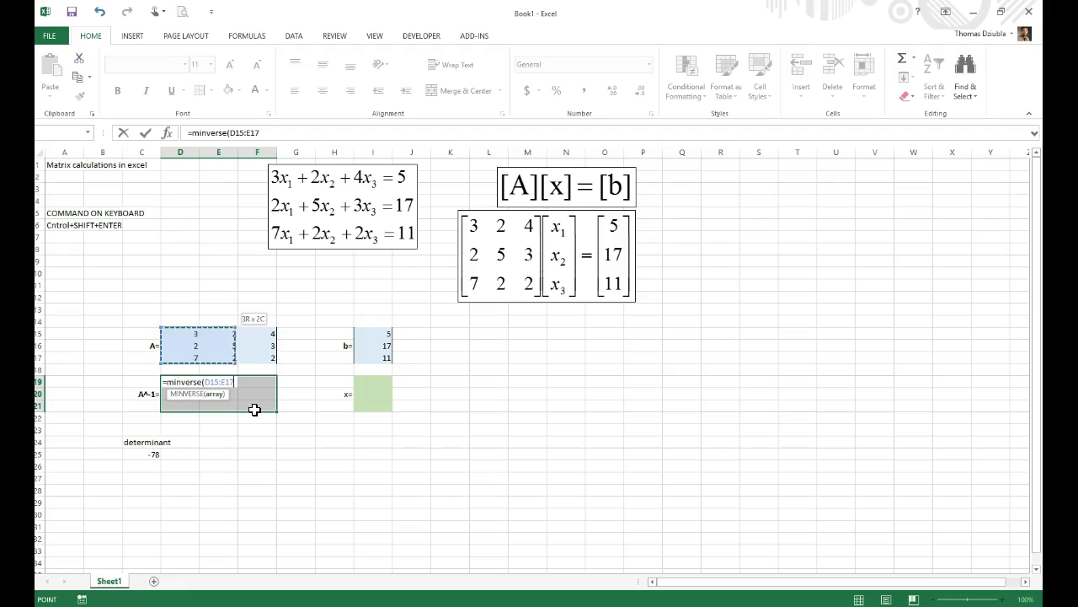
text())
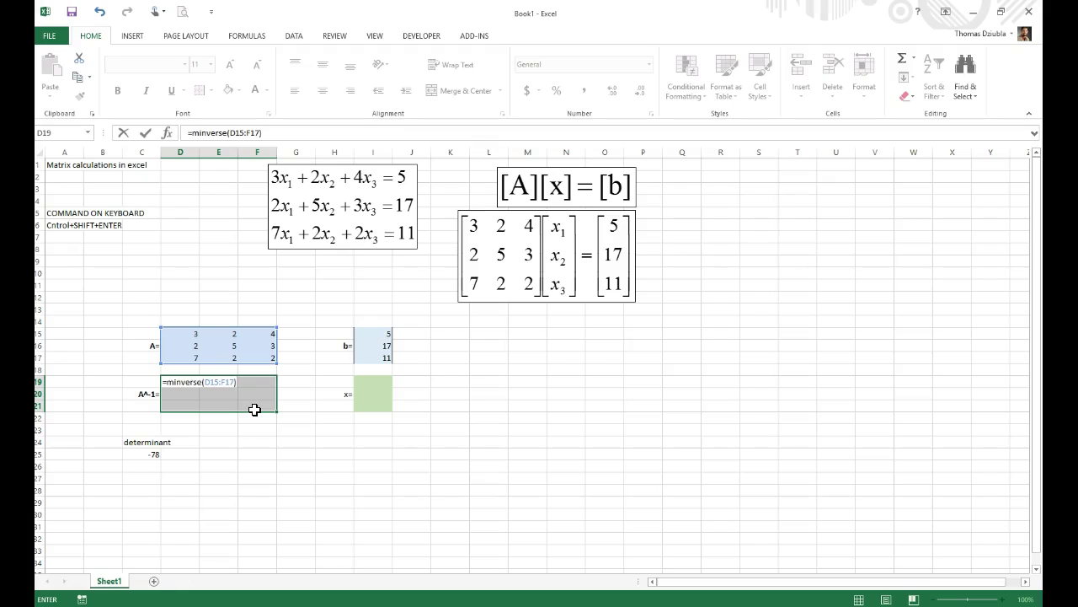
key(ctrl+shift+Return)
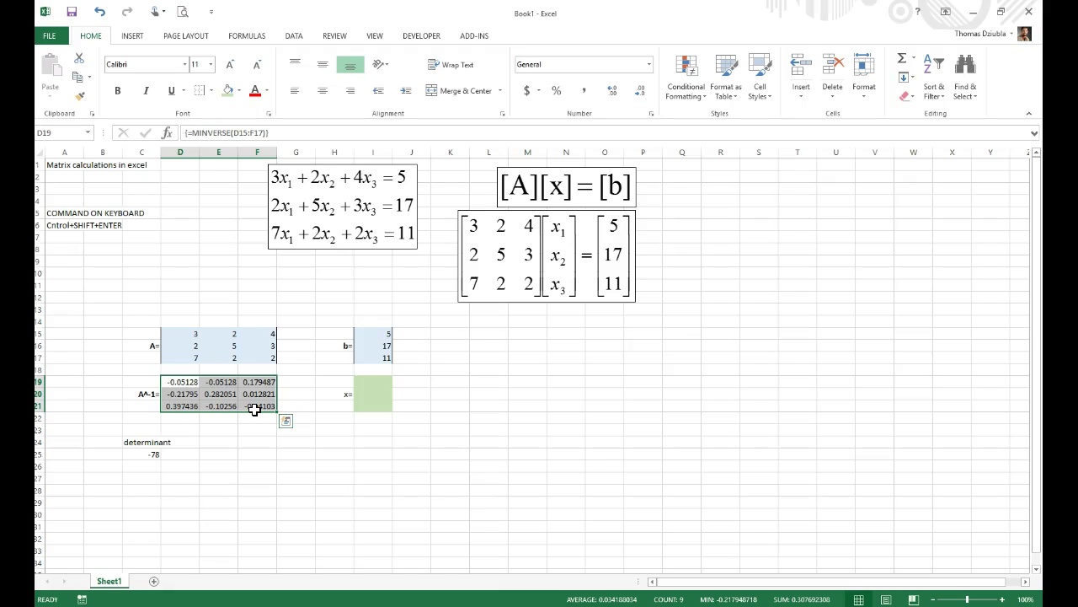
Step: Calculate the solution vector x in I19:I21 by entering =MMULT(D19:F21,I15:I17) as an array formula
click(376, 384)
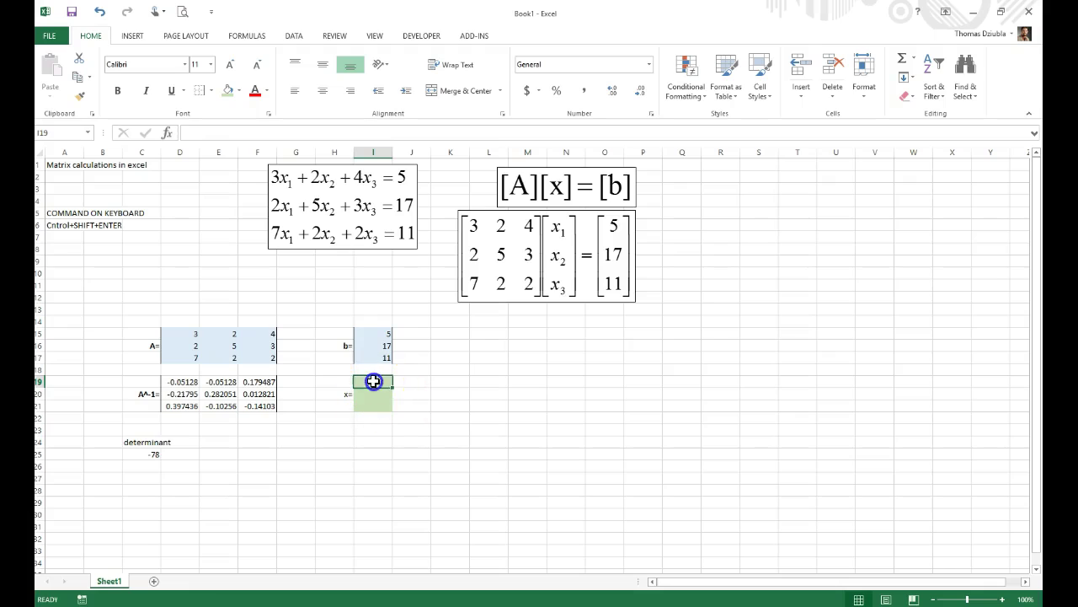
drag(373, 381, 373, 405)
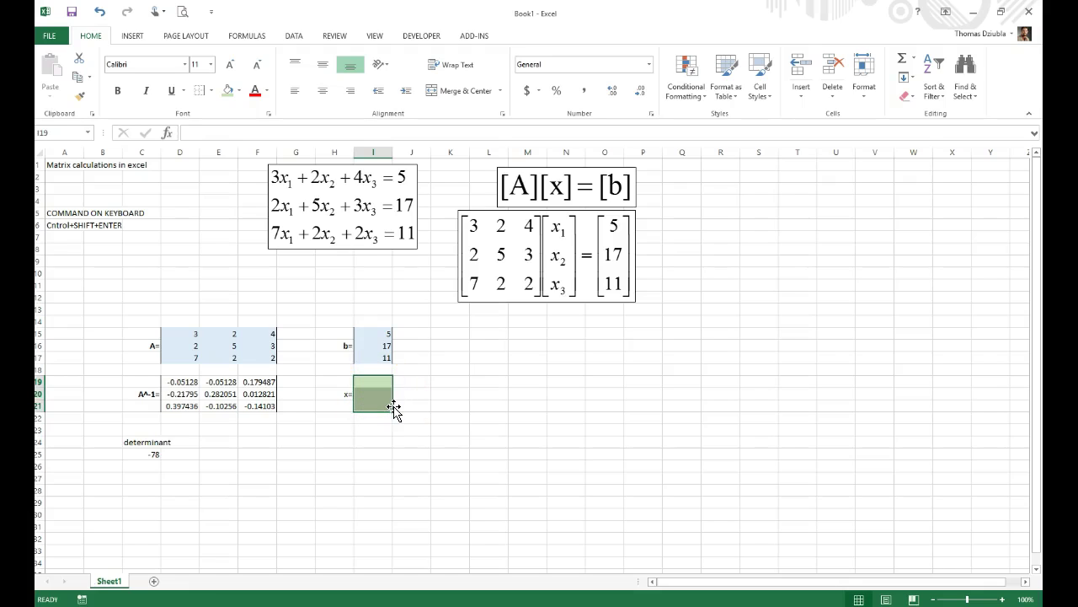
text(=)
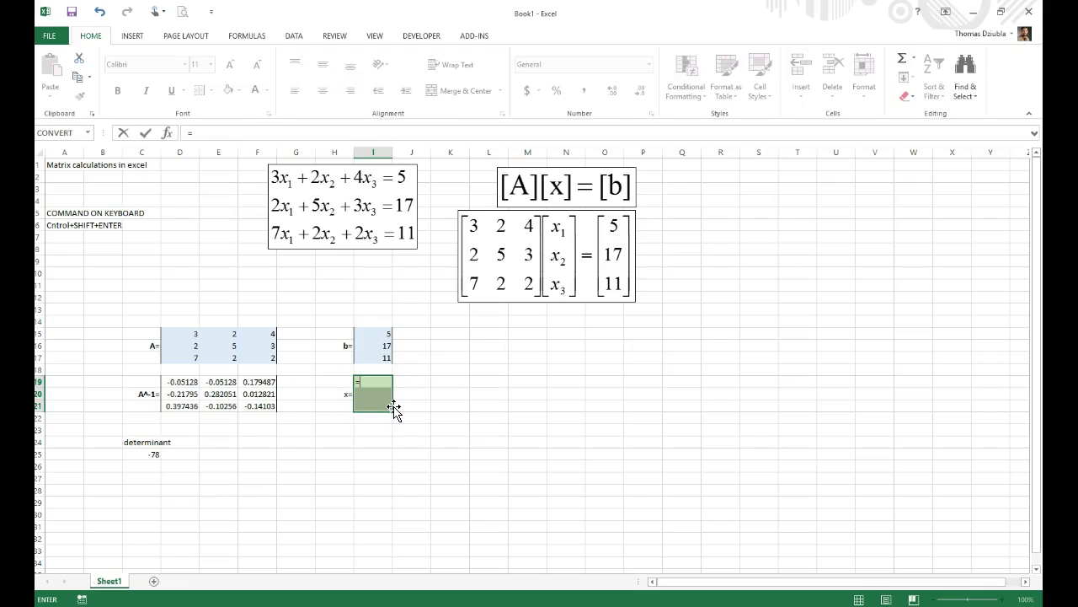
text(mmult()
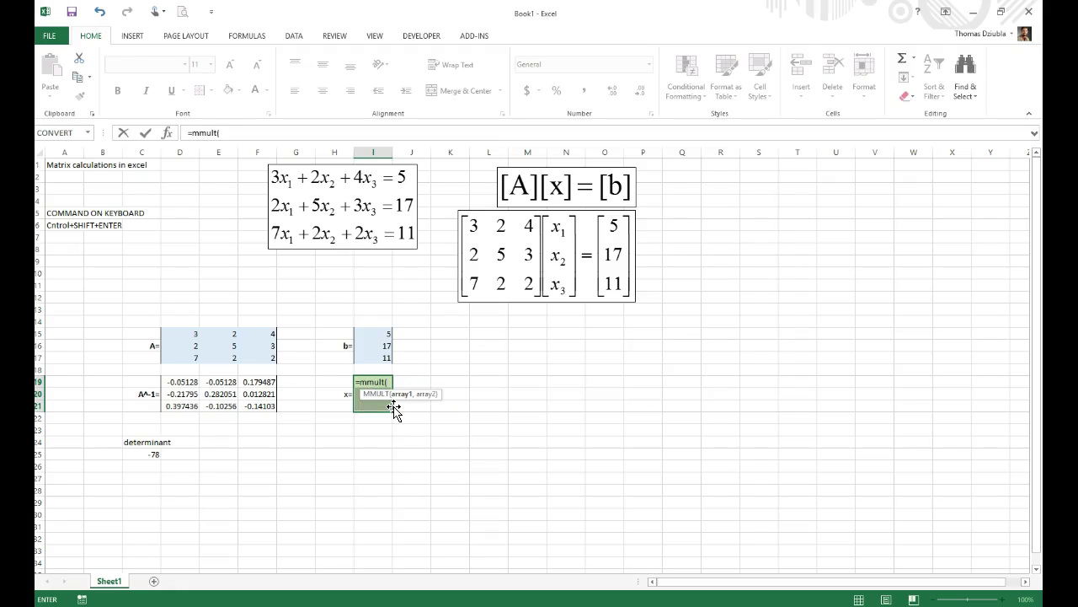
drag(184, 384, 244, 405)
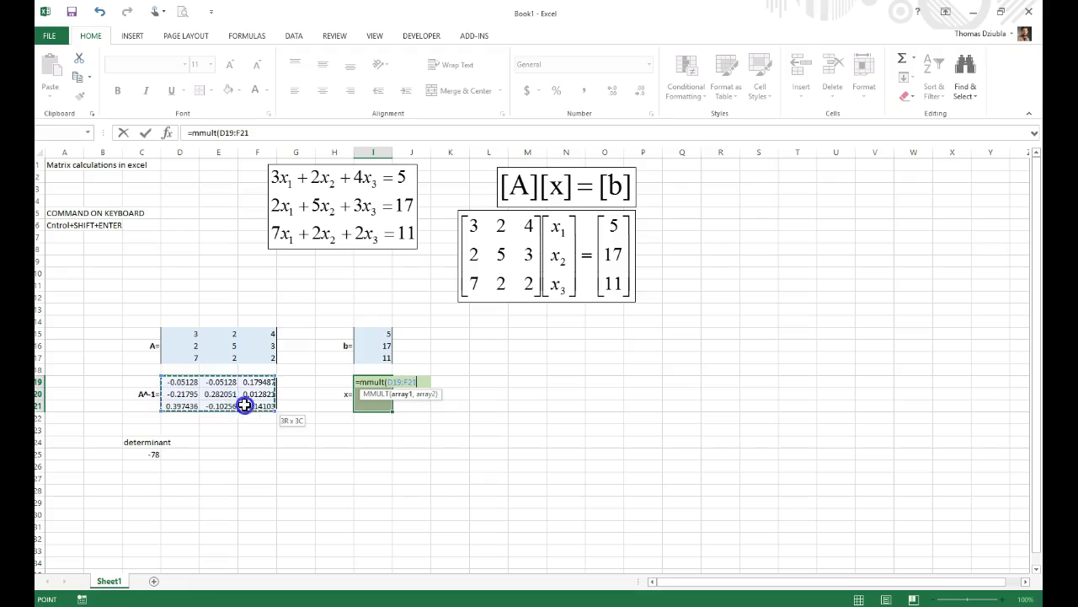
text(,)
drag(367, 335, 374, 361)
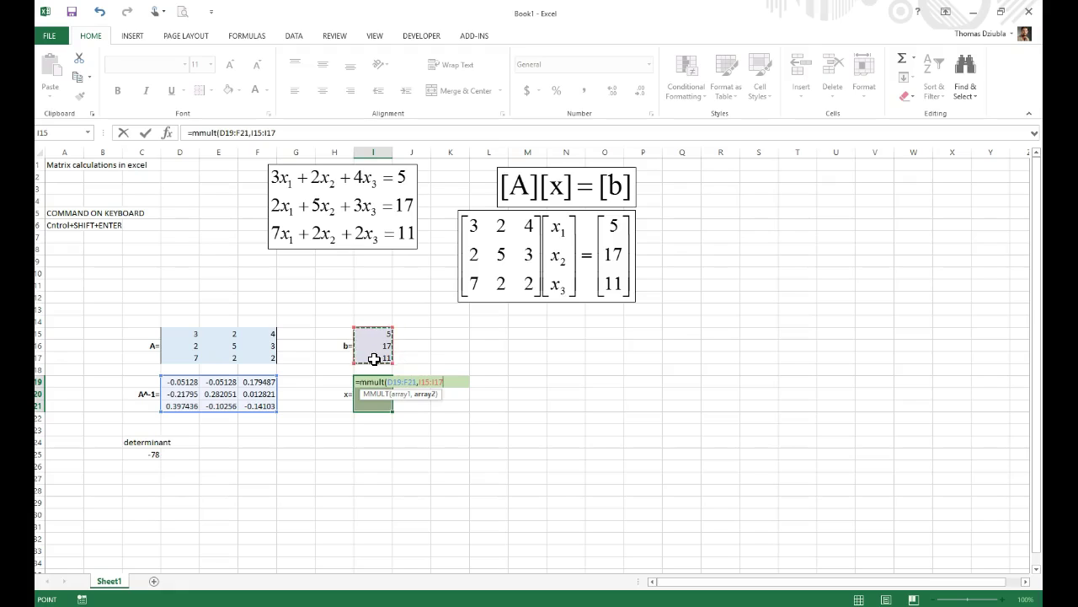
text())
key(ctrl+shift+Return)
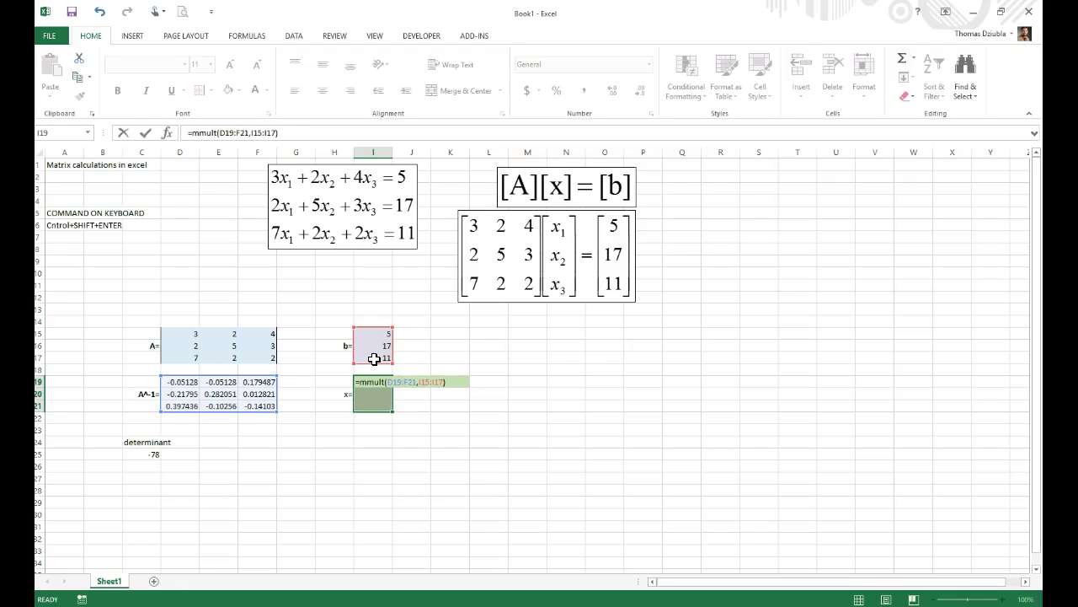
key(ctrl+shift+Return)
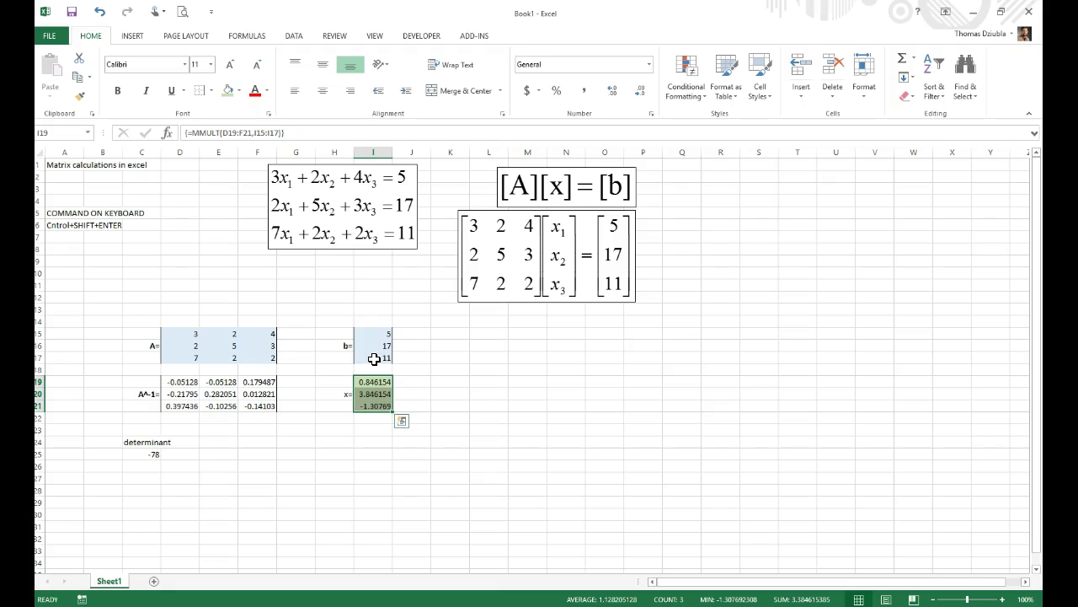
key(Right)
key(Right)
key(Left)
key(Left)
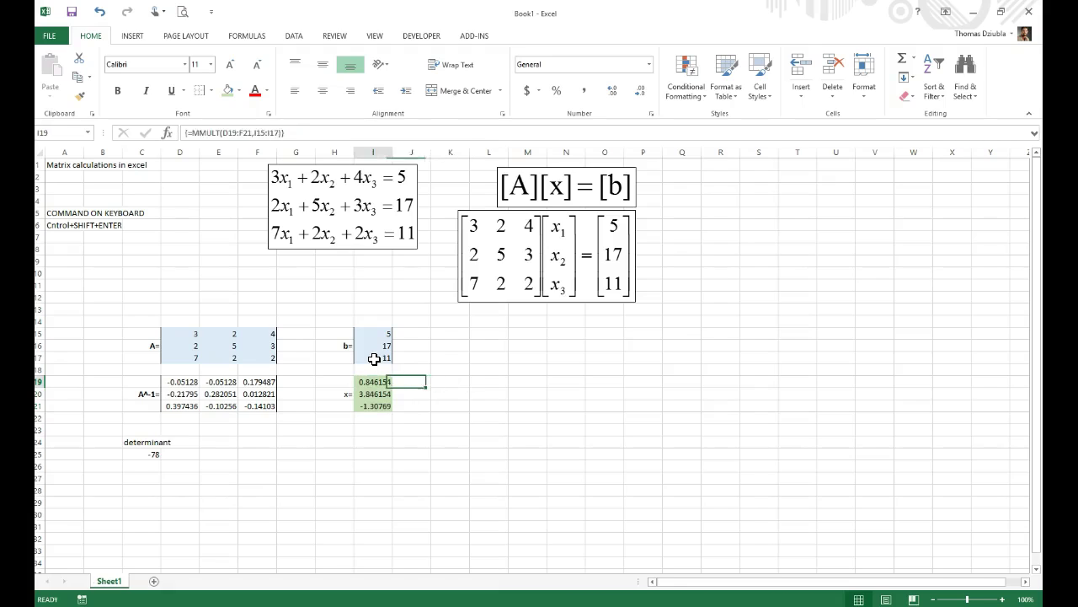
key(Left)
key(Right)
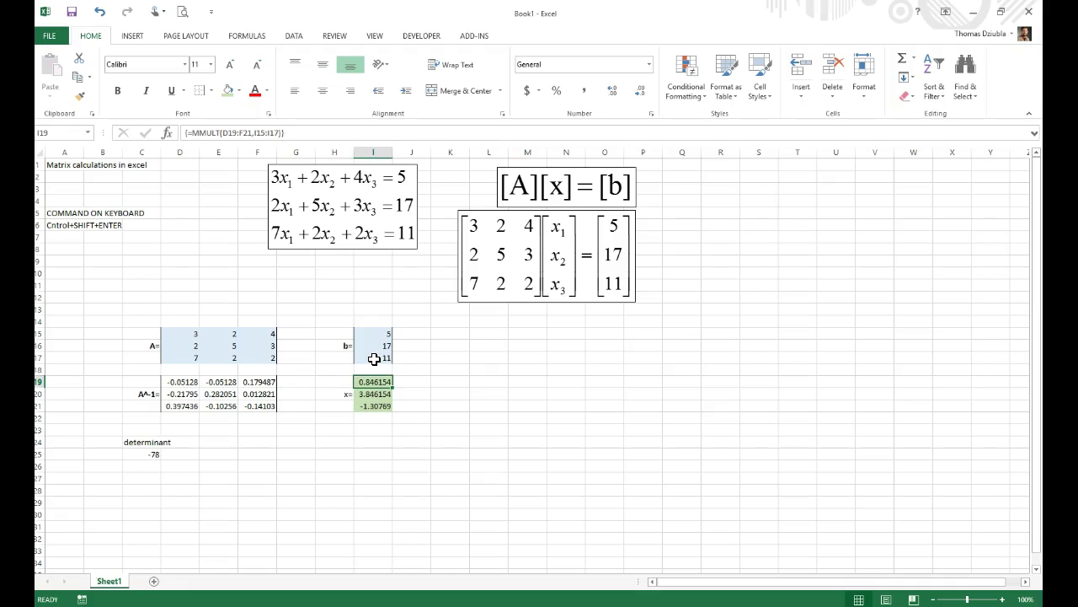
Step: Enter the heading "Check" in cell M14
click(531, 380)
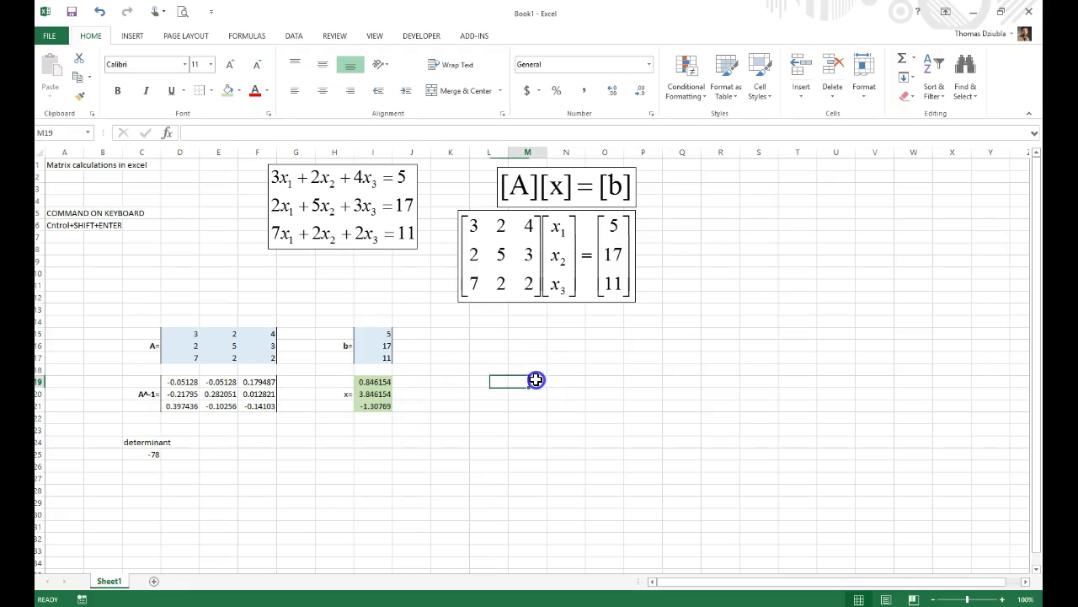
click(514, 318)
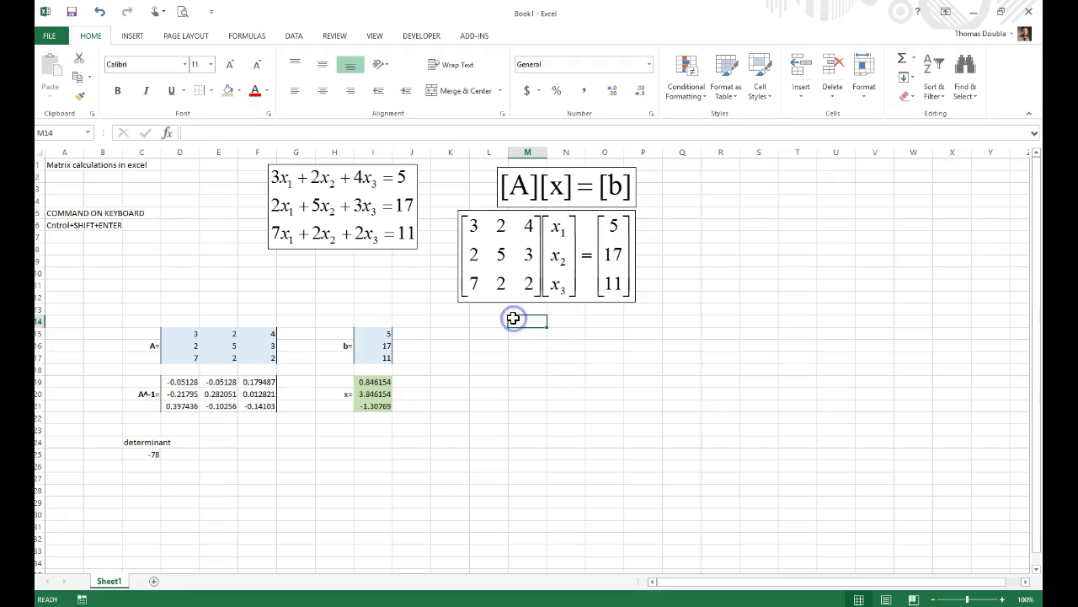
text(Check)
key(Return)
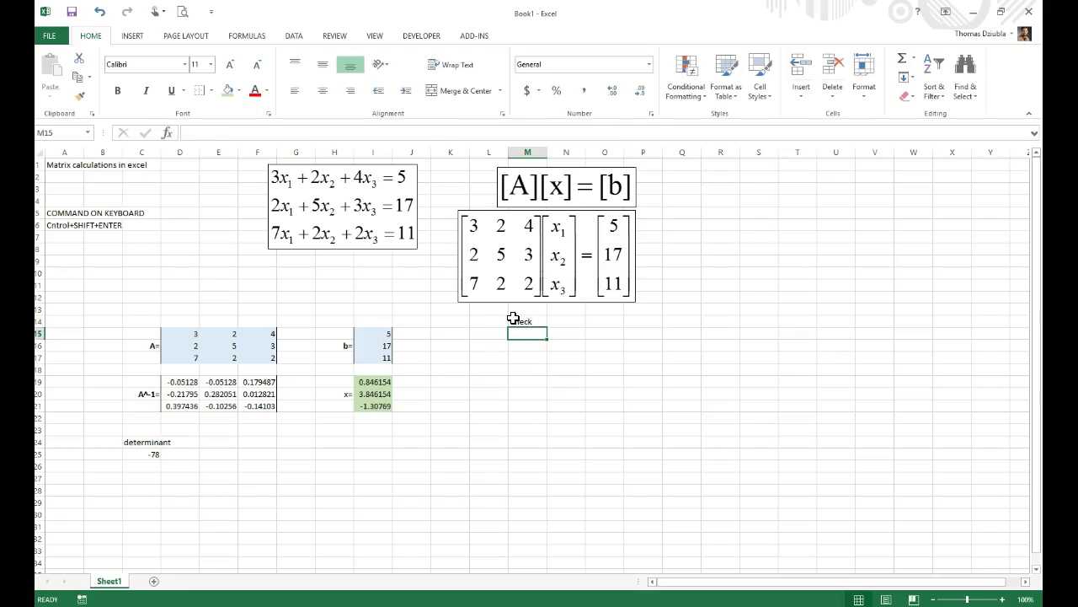
Step: Enter =3*I19+2*I20+4*I21 in cell M15 to check the solution against the first equation
text(=)
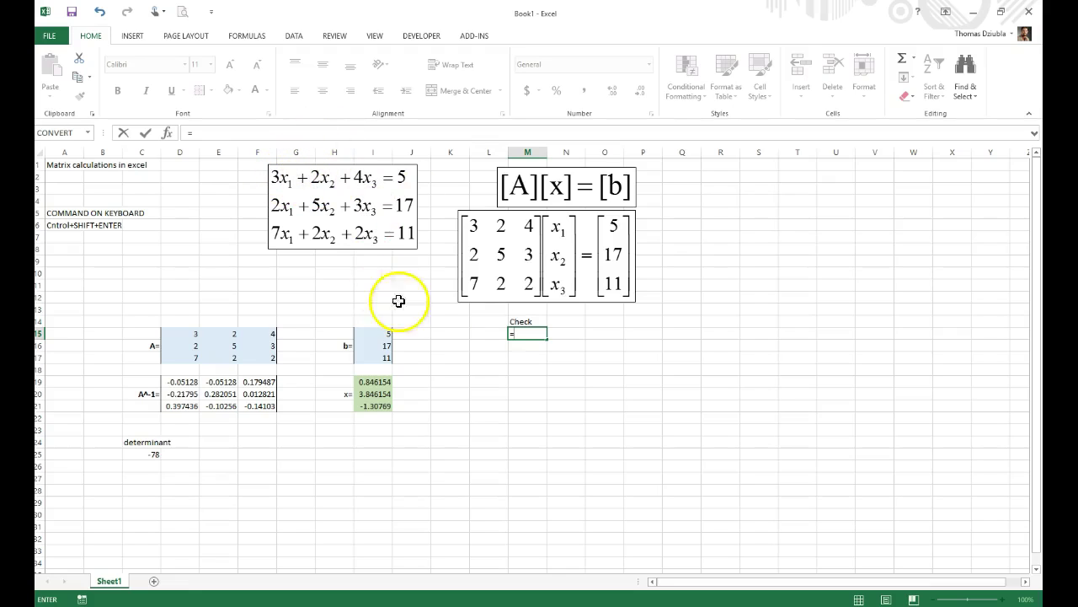
text(3)
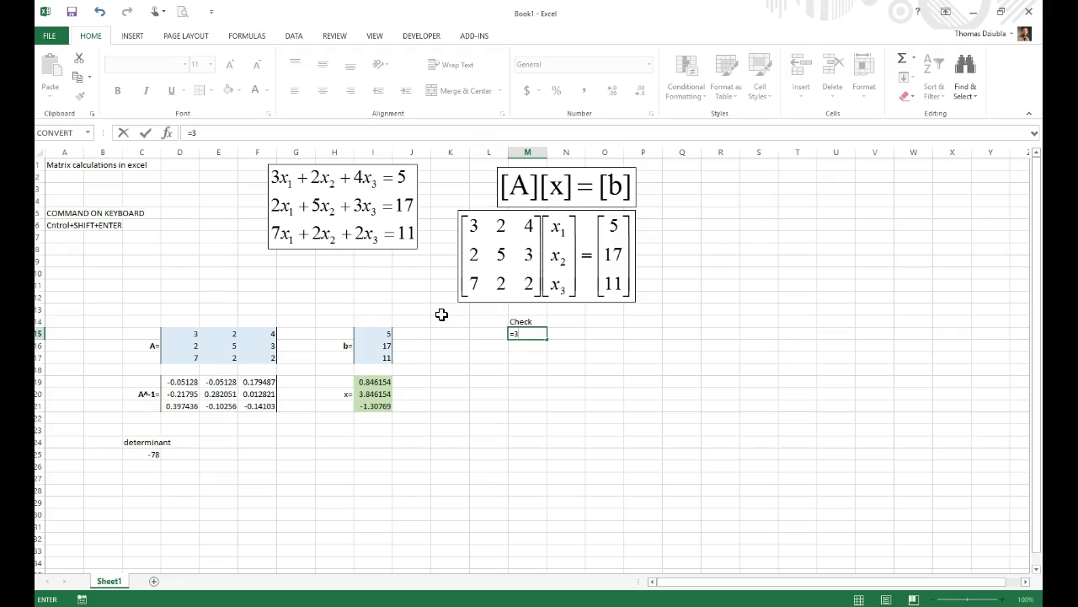
text(*)
key(Down)
key(Down)
key(Down)
key(Down)
key(Left)
key(Left)
key(Left)
key(Left)
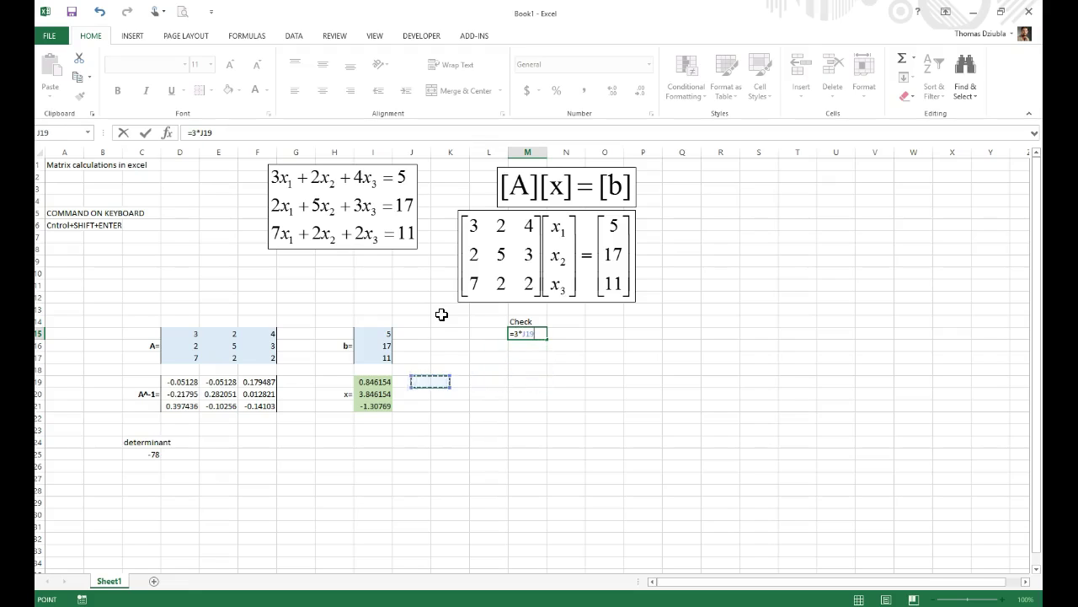
text(+2)
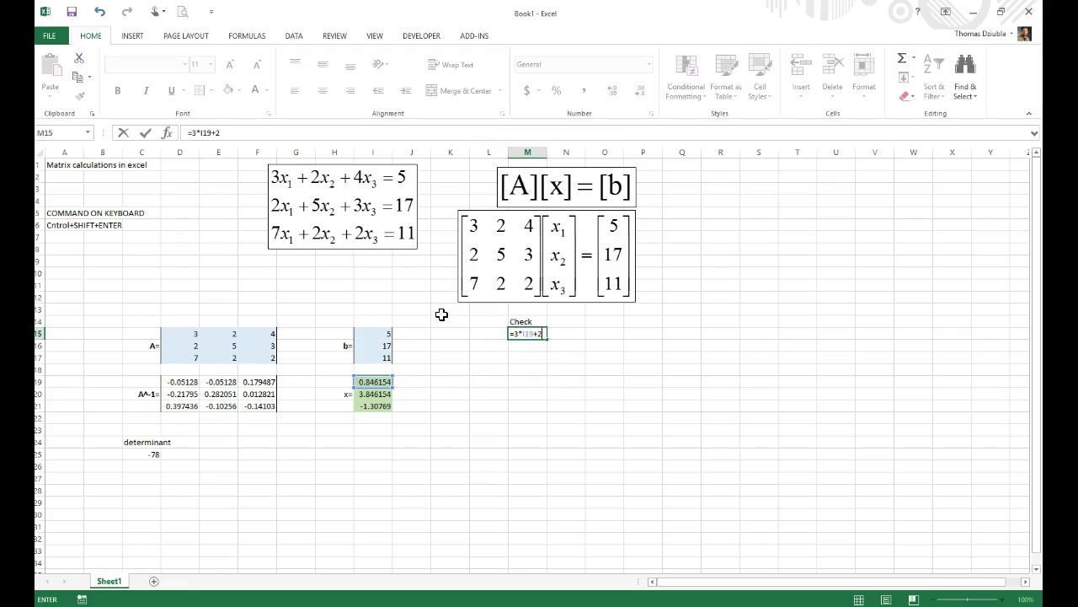
text(*)
key(Down)
key(Down)
key(Down)
key(Down)
key(Down)
key(Left)
key(Left)
key(Left)
key(Left)
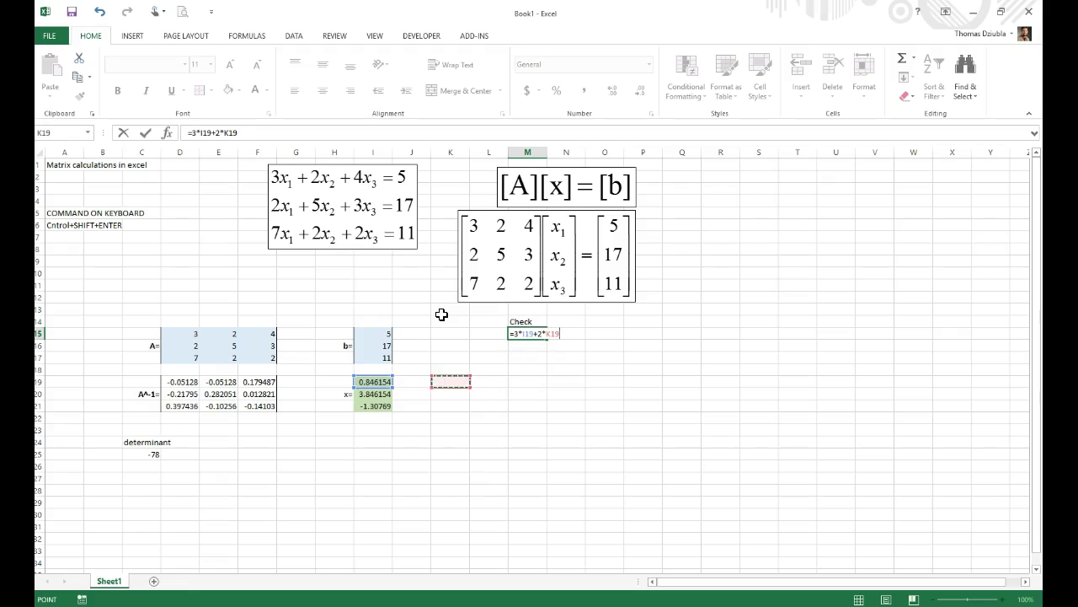
text(+4)
key(Return)
key(Left)
key(Down)
key(Down)
key(Down)
key(Down)
key(Down)
key(Up)
key(Up)
key(Up)
key(Up)
key(Up)
key(Up)
key(Right)
key(F2)
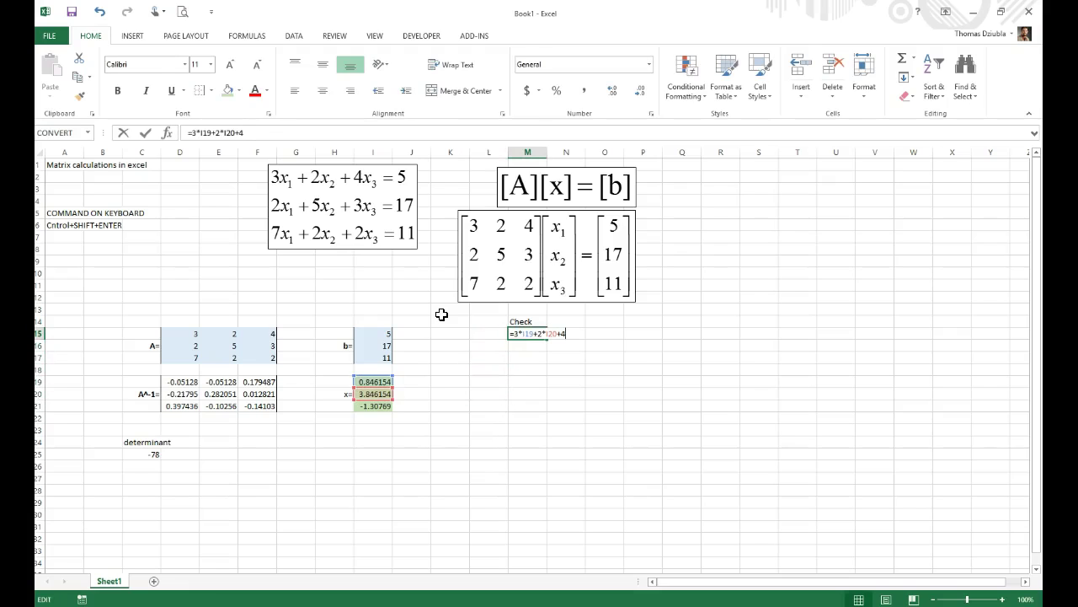
text(*)
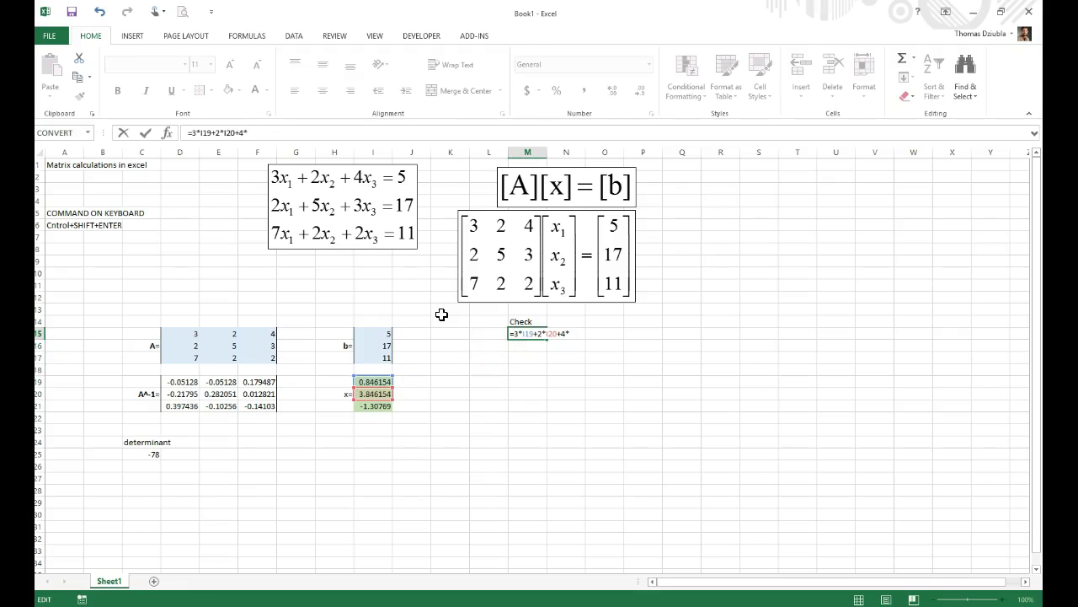
click(369, 405)
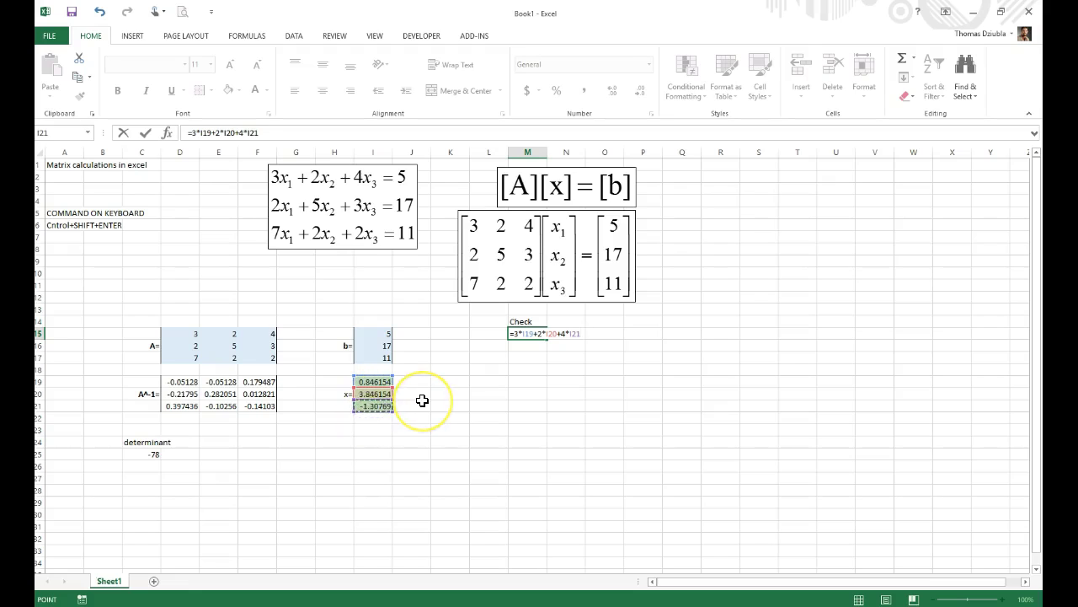
key(Return)
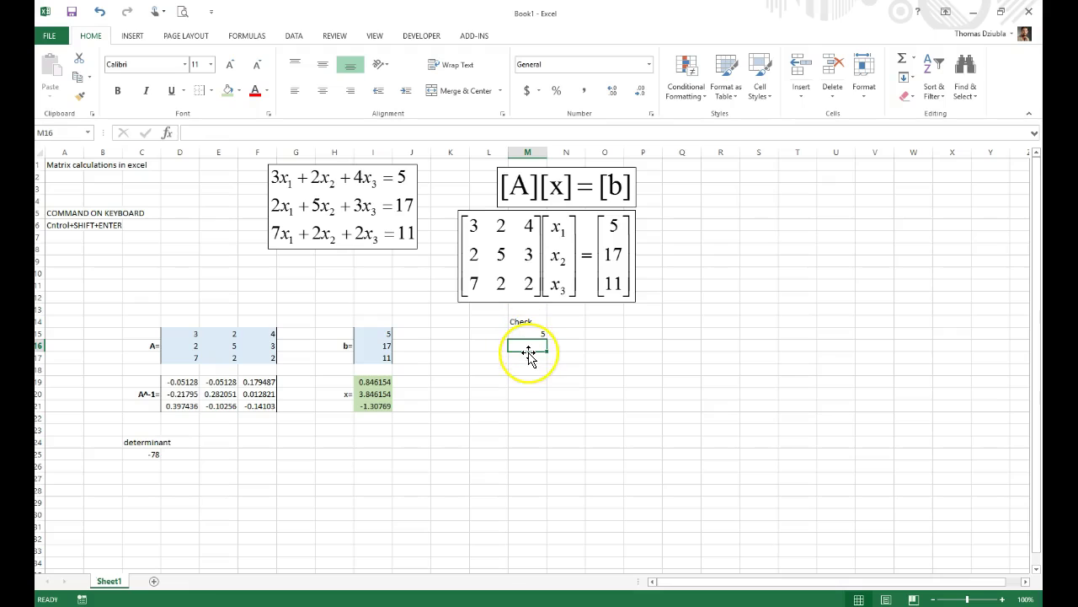
Step: Enter =D16*I19+E16*I20+F16*I21 in cell M16 to check the solution against the second equation
text(=)
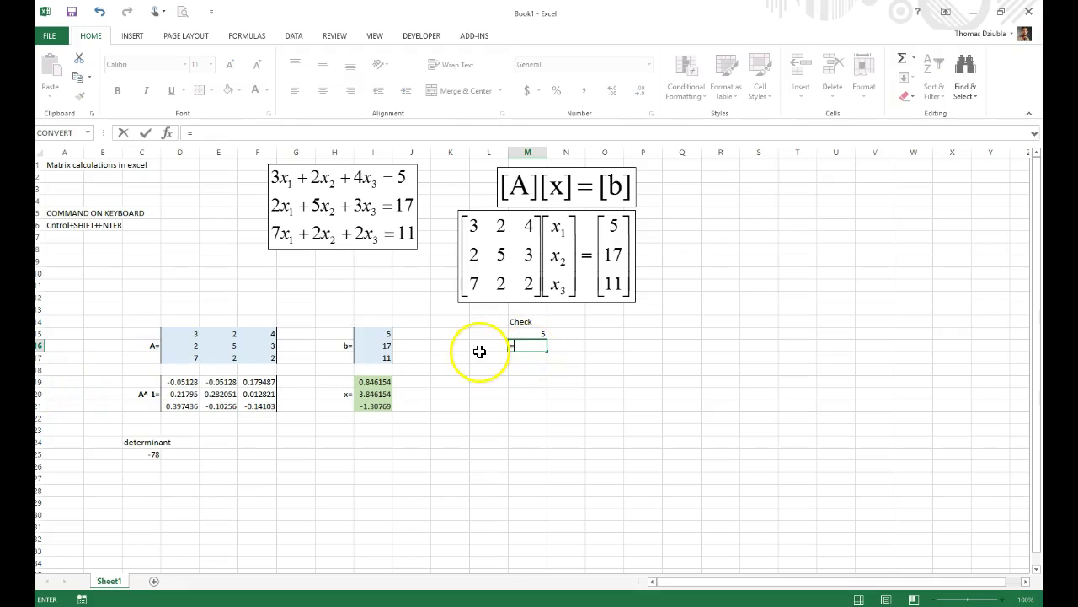
click(197, 346)
text(*)
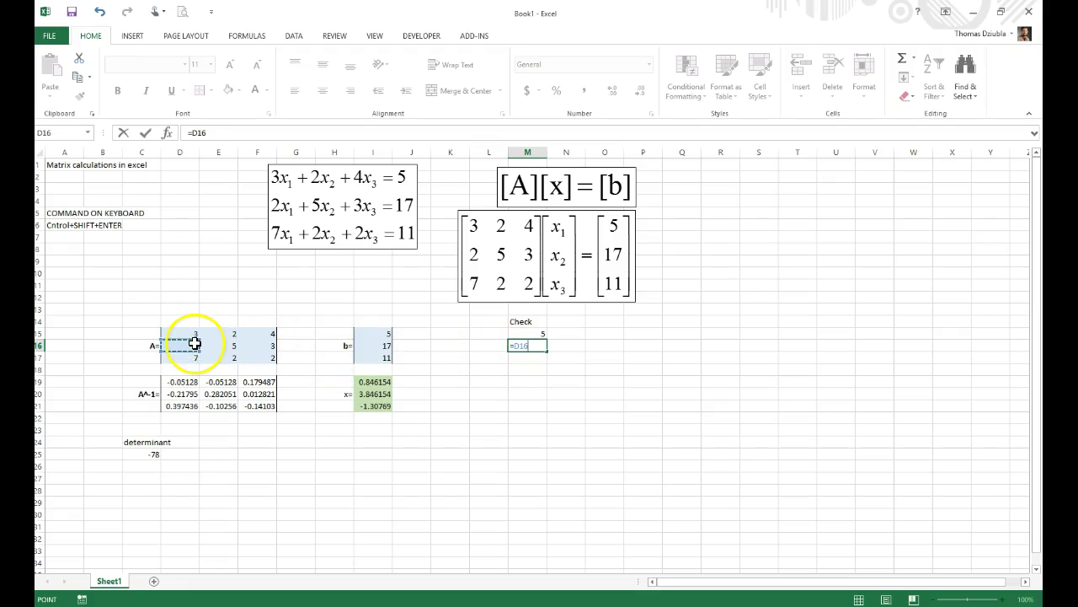
click(387, 382)
text(+)
click(231, 348)
text(*)
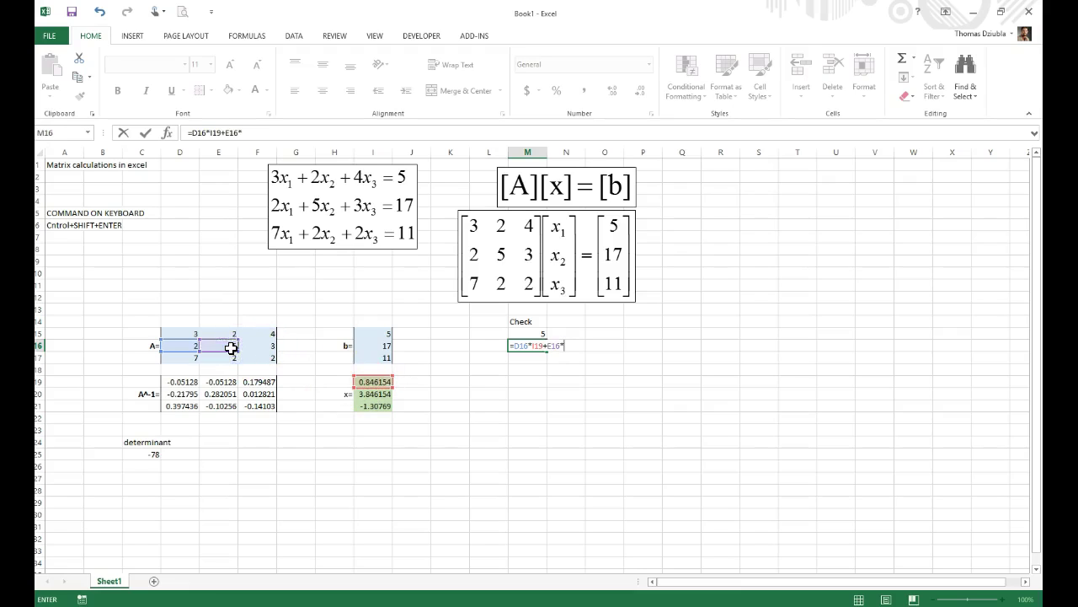
click(371, 393)
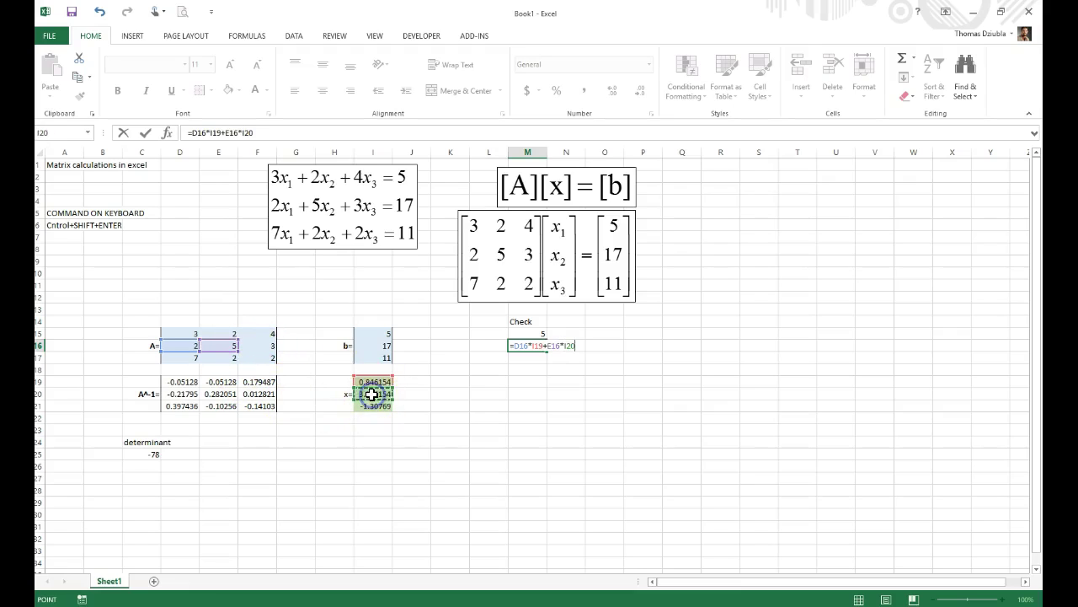
text(+)
click(268, 345)
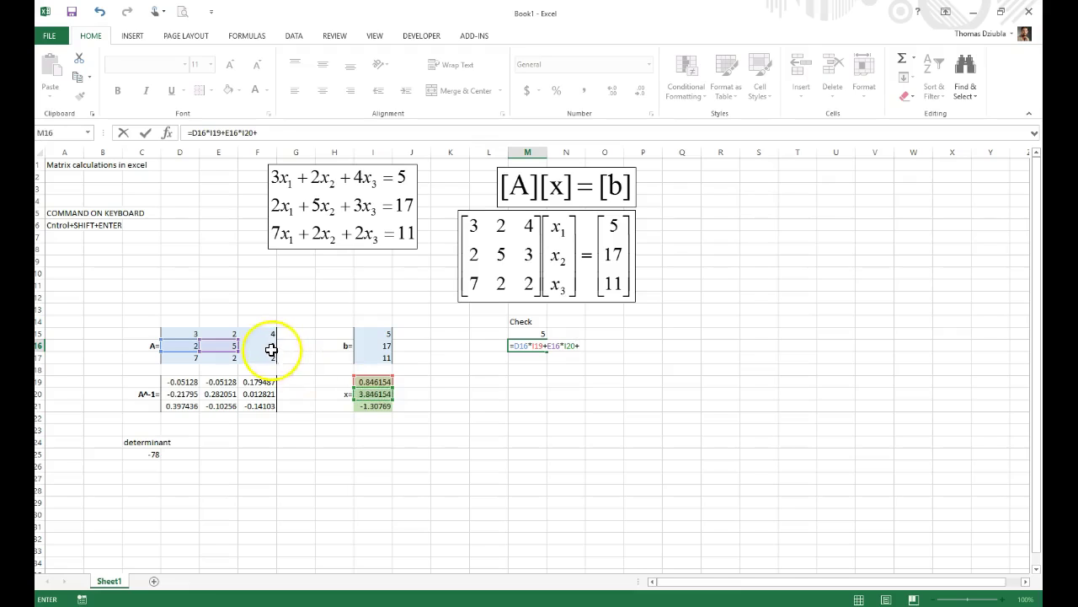
text(*)
click(376, 406)
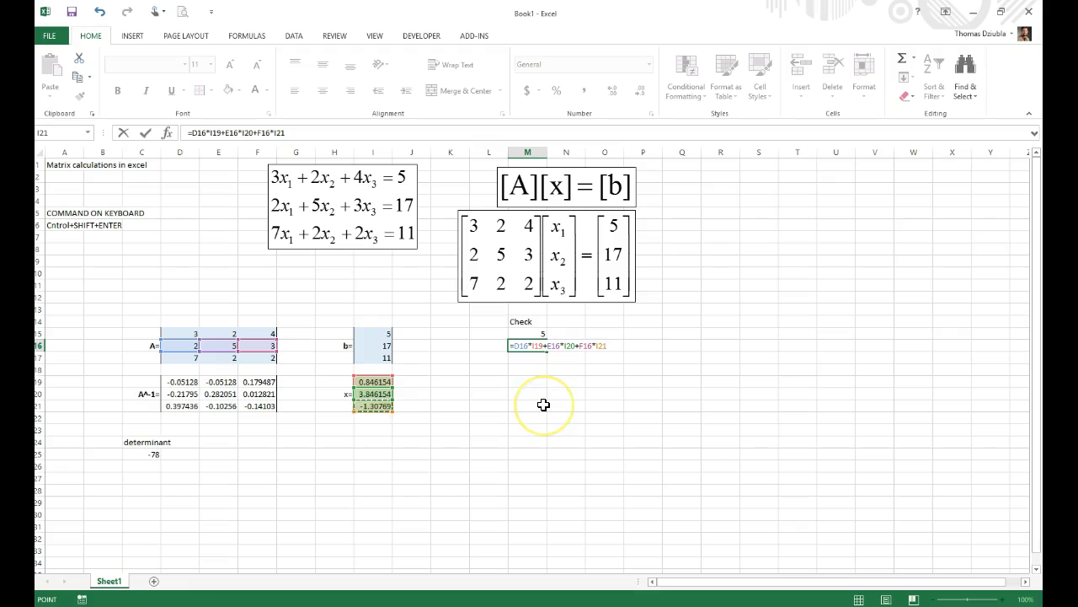
key(Return)
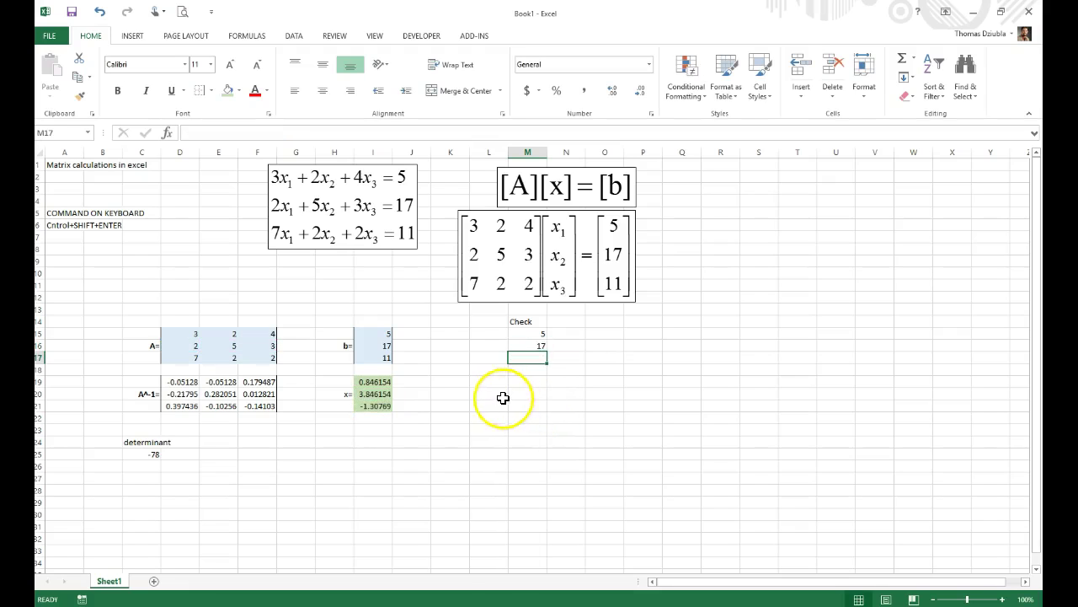
Step: Enter =D17*I19+E17*I20+F17*I21 in cell M17 to check the solution against the third equation
text(=)
click(191, 358)
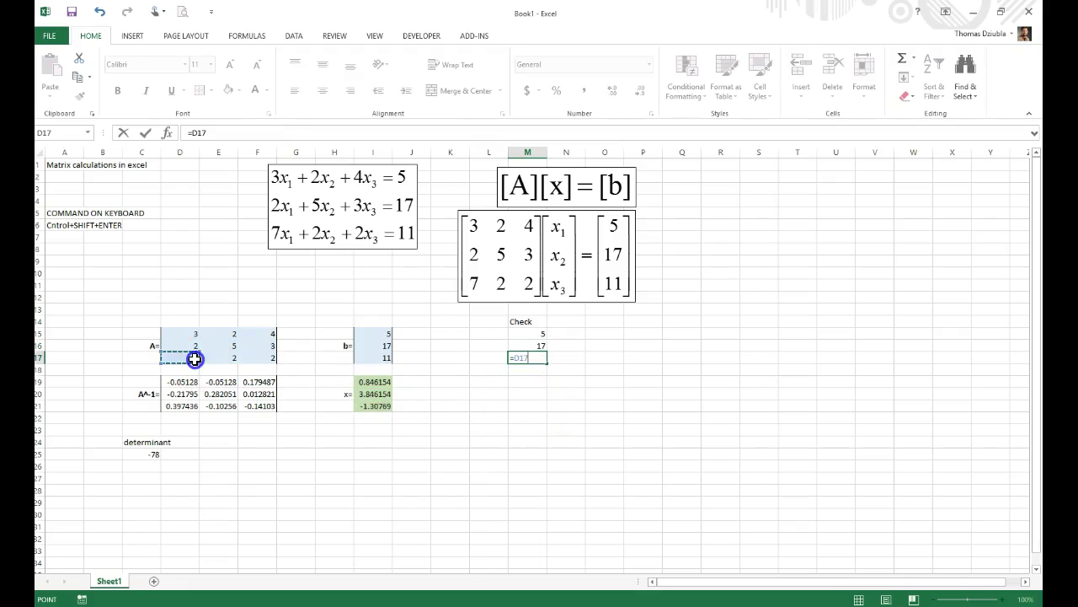
text(*)
click(376, 380)
text(+)
click(229, 363)
text(*)
click(371, 395)
text(+)
click(266, 360)
text(*)
click(373, 406)
key(Return)
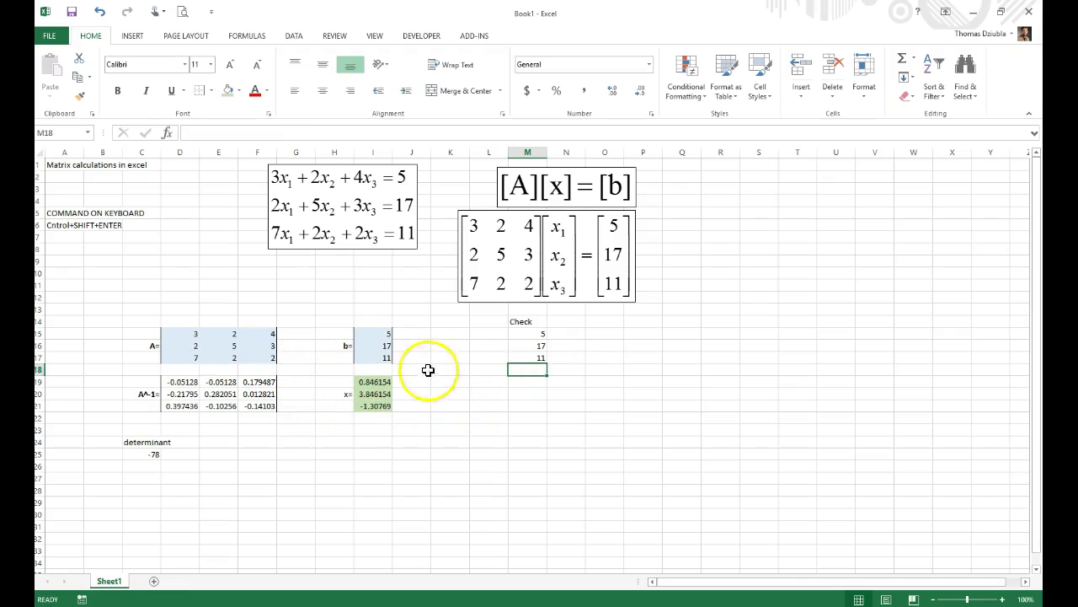
Step: Clear the Check heading and its formulas from M14:M19
drag(534, 377, 528, 323)
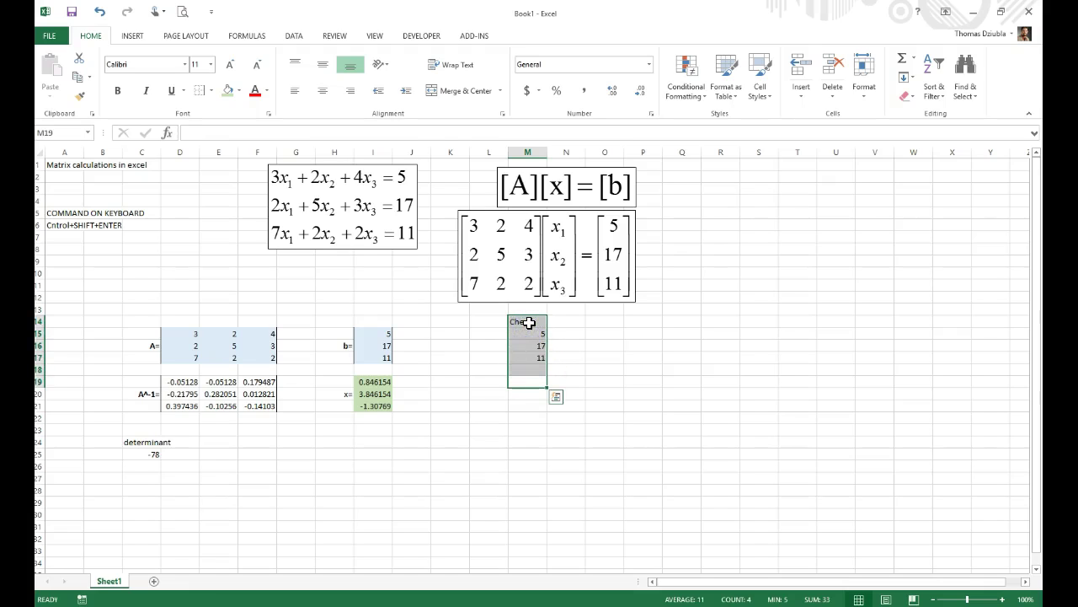
key(Delete)
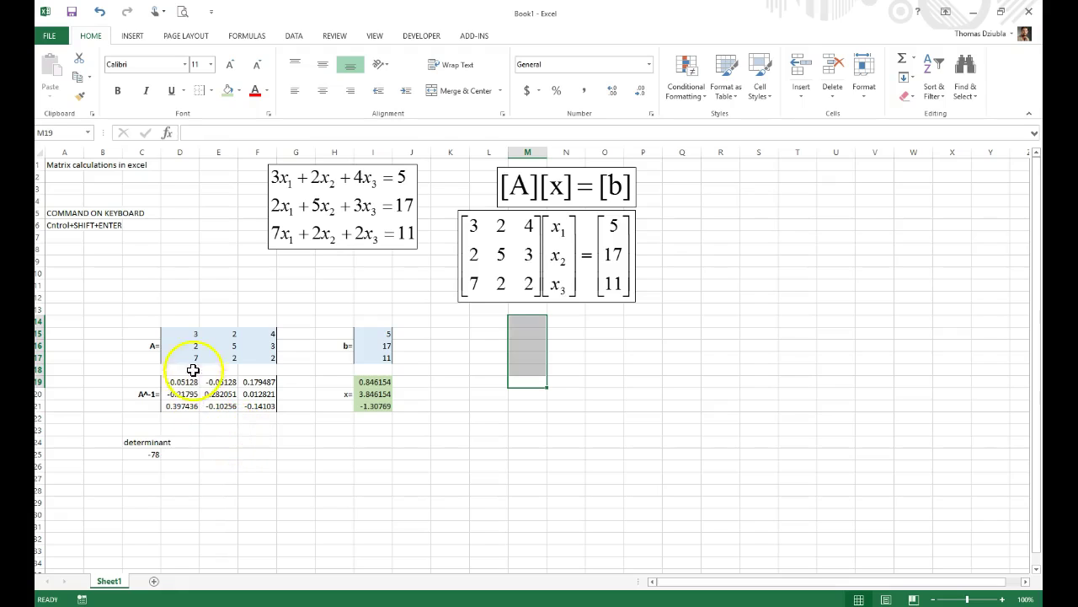
Step: Examine the determinant formula in C25, the inverse array in D19:F21 and the entries of matrix A in D15:F17
click(148, 454)
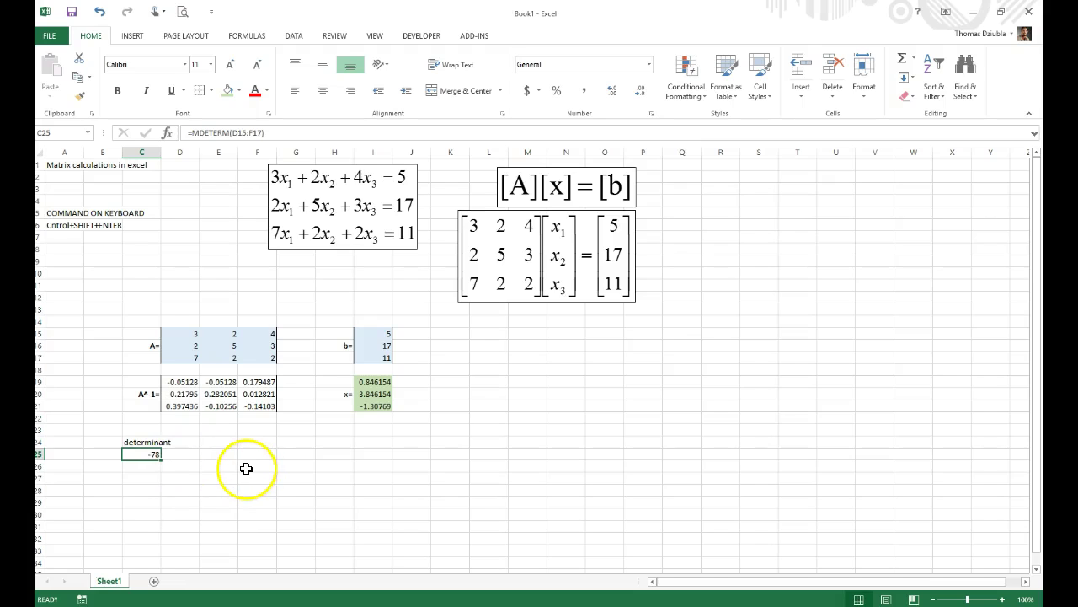
drag(180, 380, 256, 404)
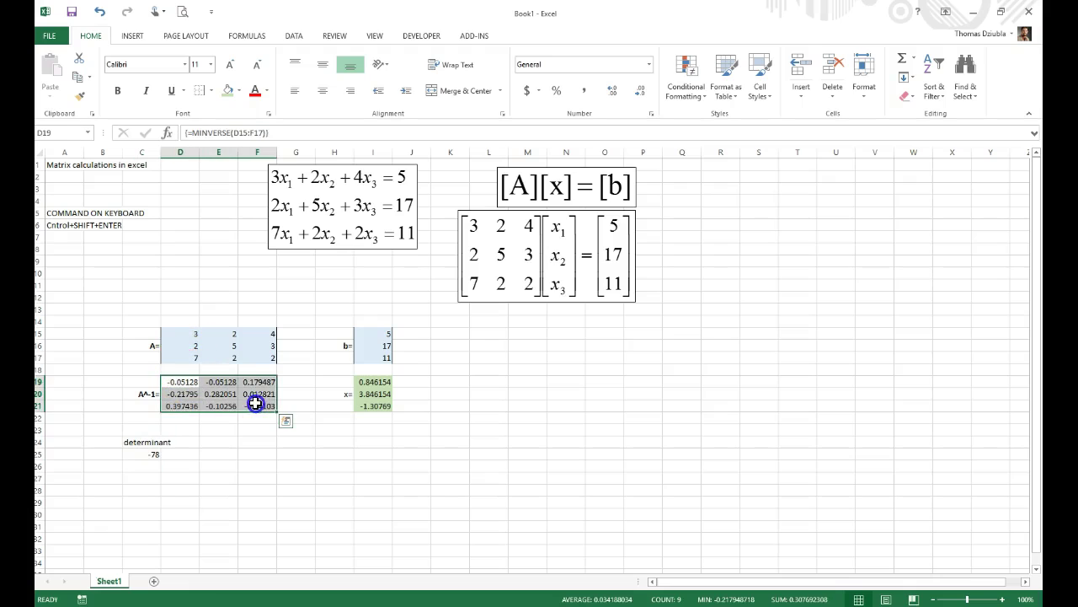
click(241, 452)
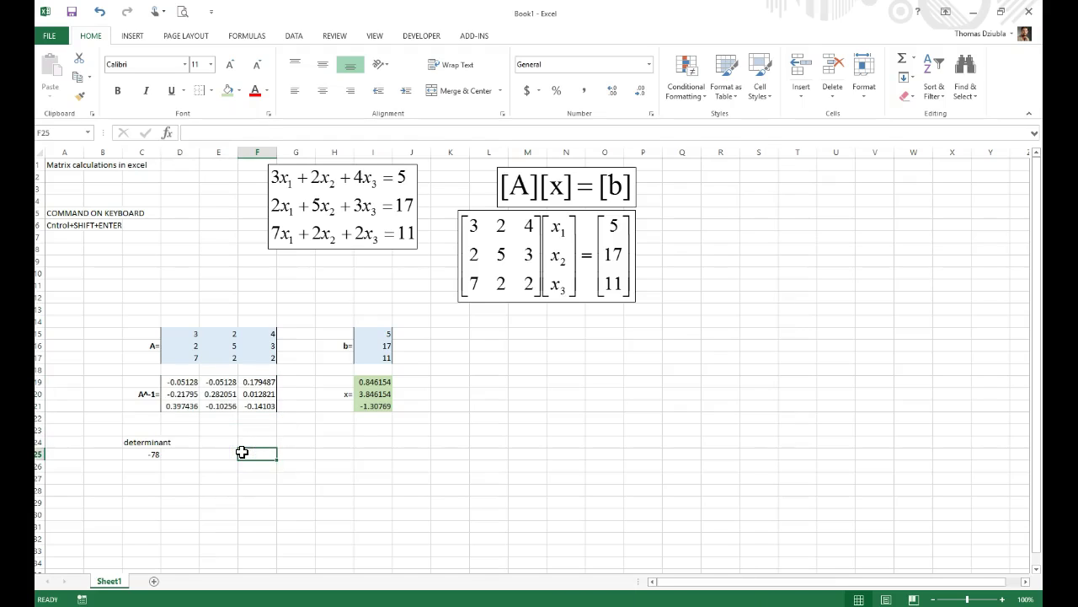
click(192, 335)
click(193, 345)
click(193, 357)
click(225, 357)
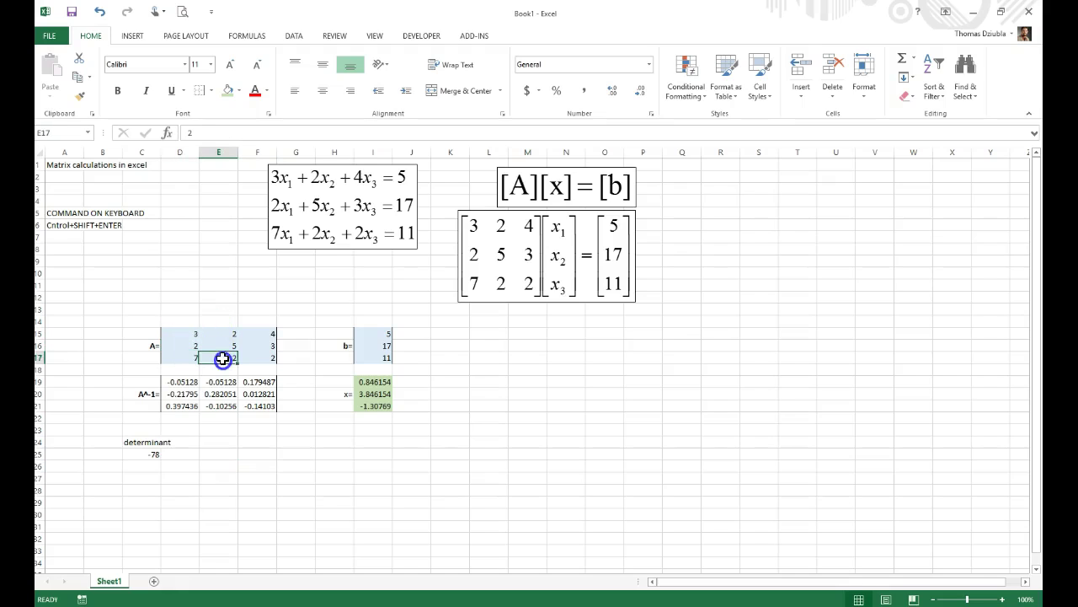
click(354, 349)
drag(181, 333, 248, 360)
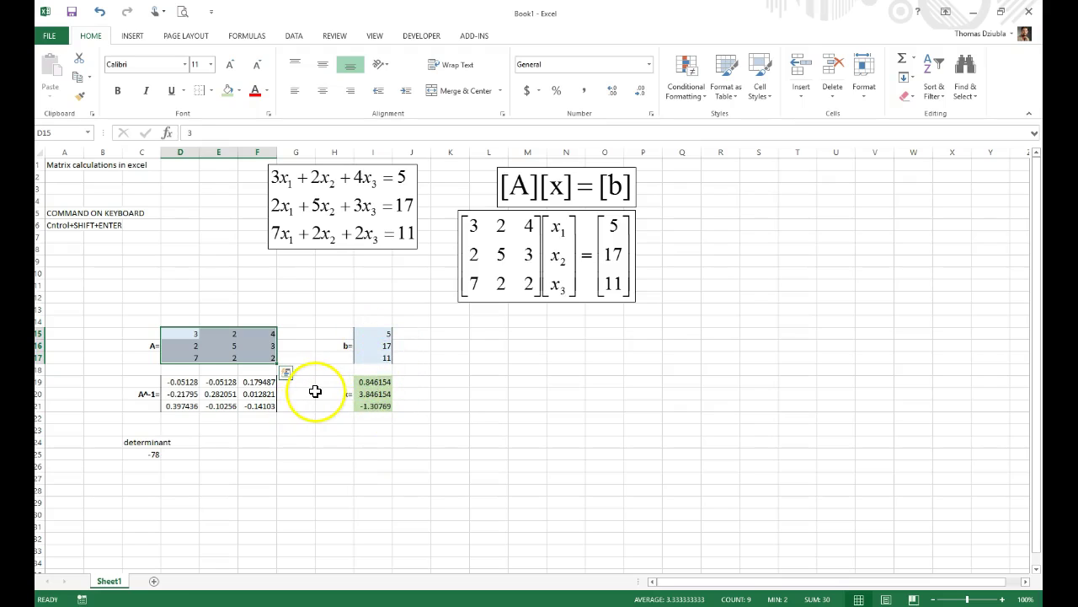
click(318, 431)
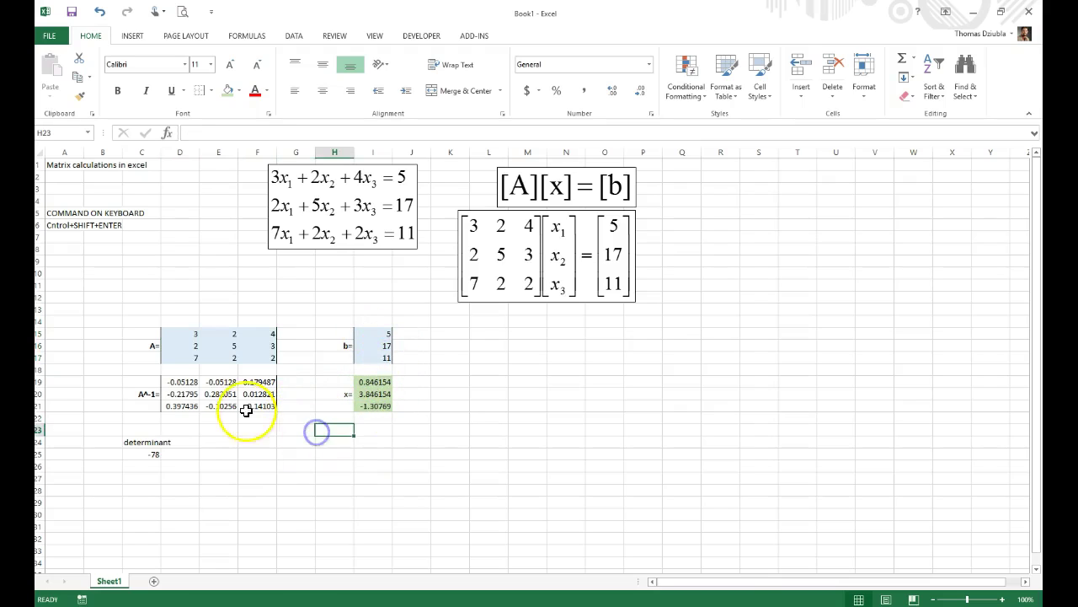
Step: Try to replace the array formula in cell E20 of the inverse matrix with =5, and abandon the edit
click(183, 382)
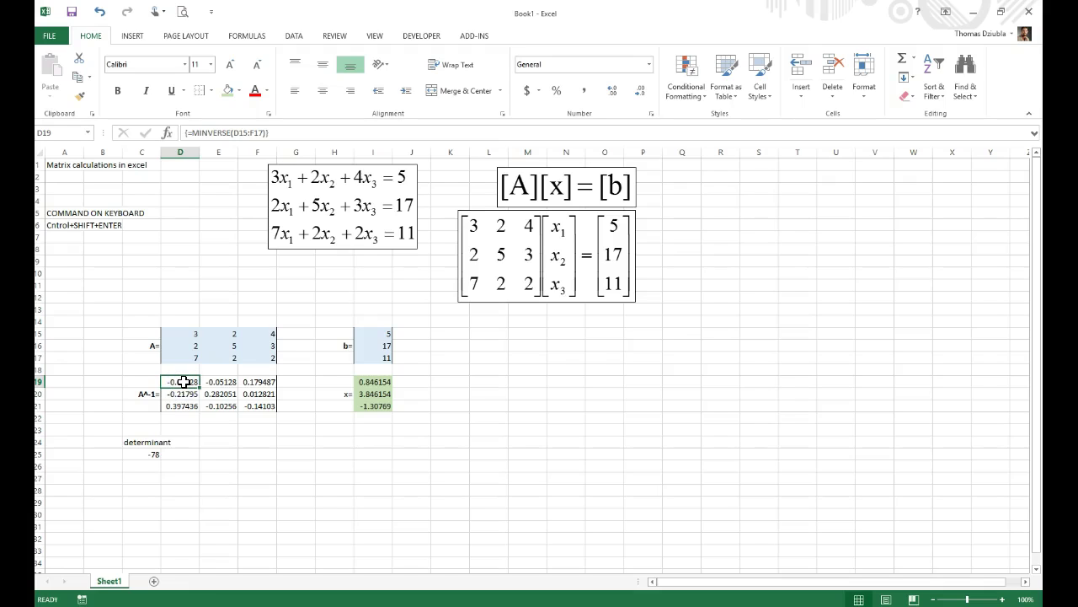
click(223, 395)
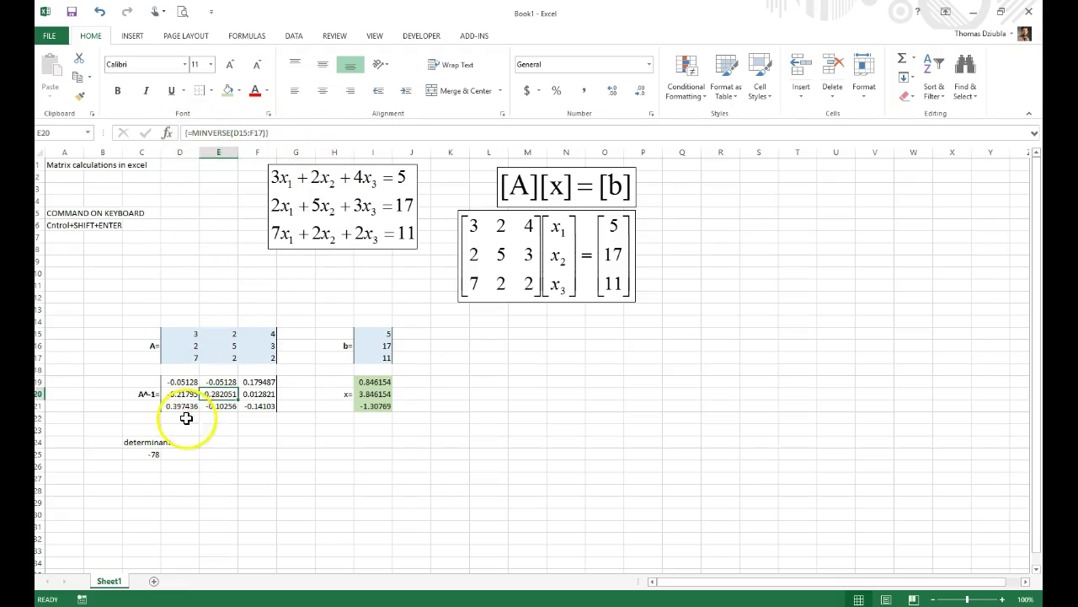
key(F2)
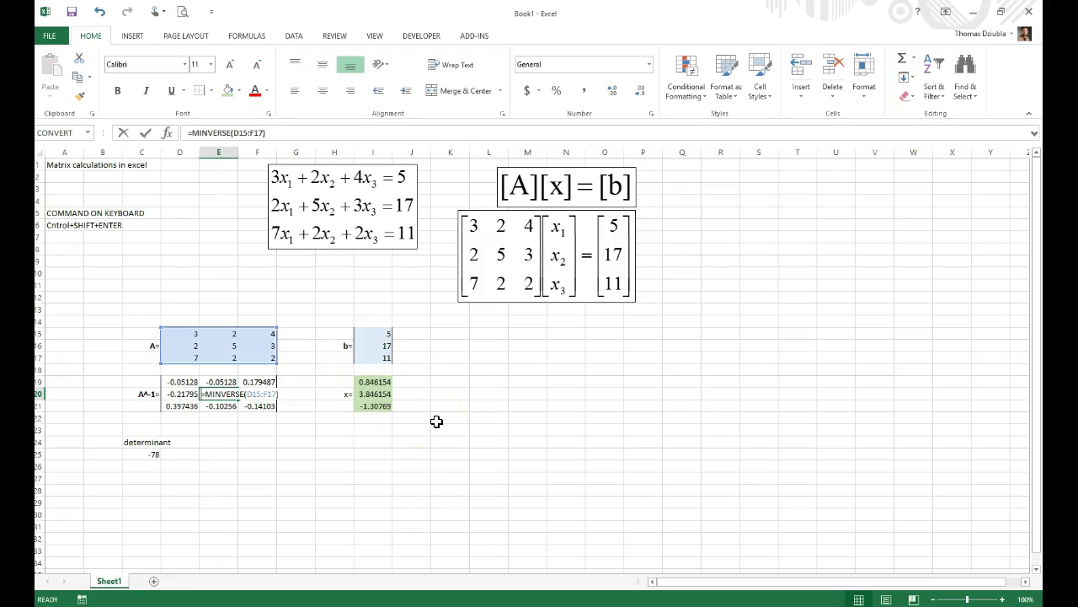
text(gdf)
key(BackSpace)
key(BackSpace)
key(BackSpace)
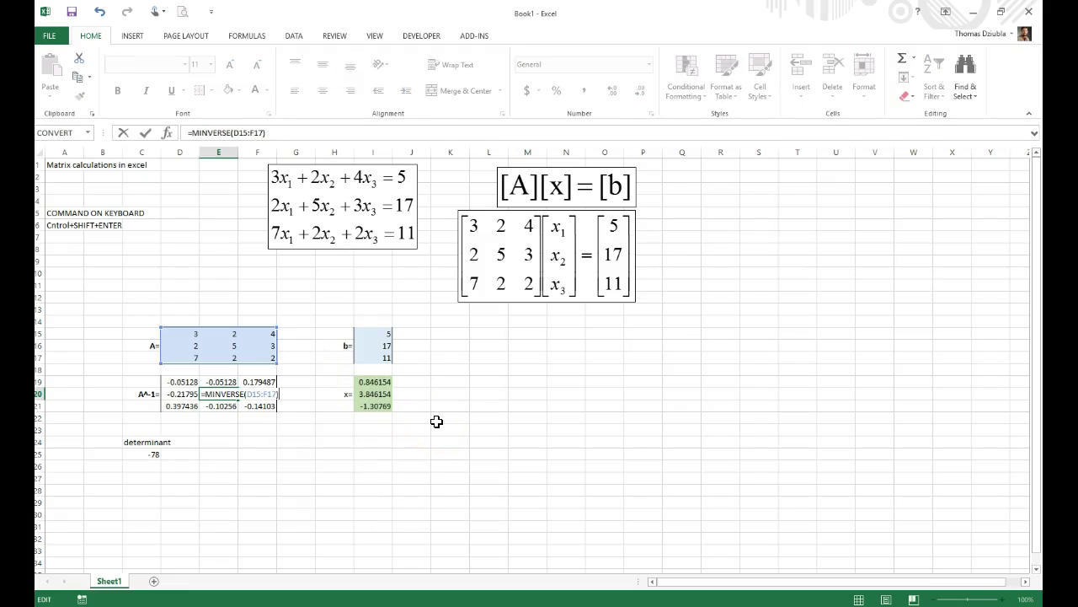
key(Left)
key(BackSpace)
key(BackSpace)
key(BackSpace)
key(BackSpace)
key(BackSpace)
key(BackSpace)
key(BackSpace)
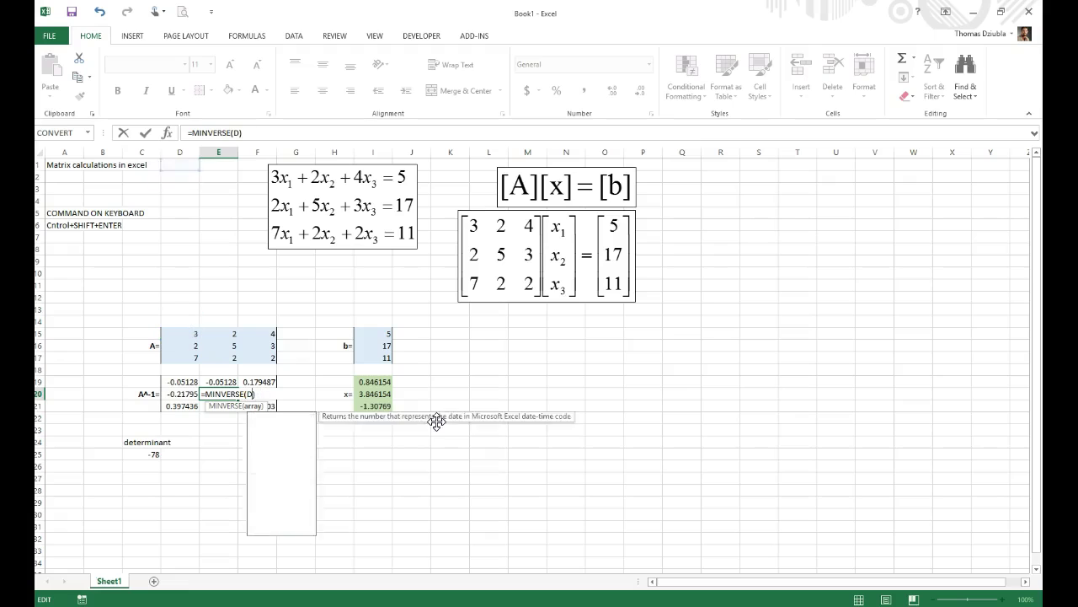
key(shift+Home)
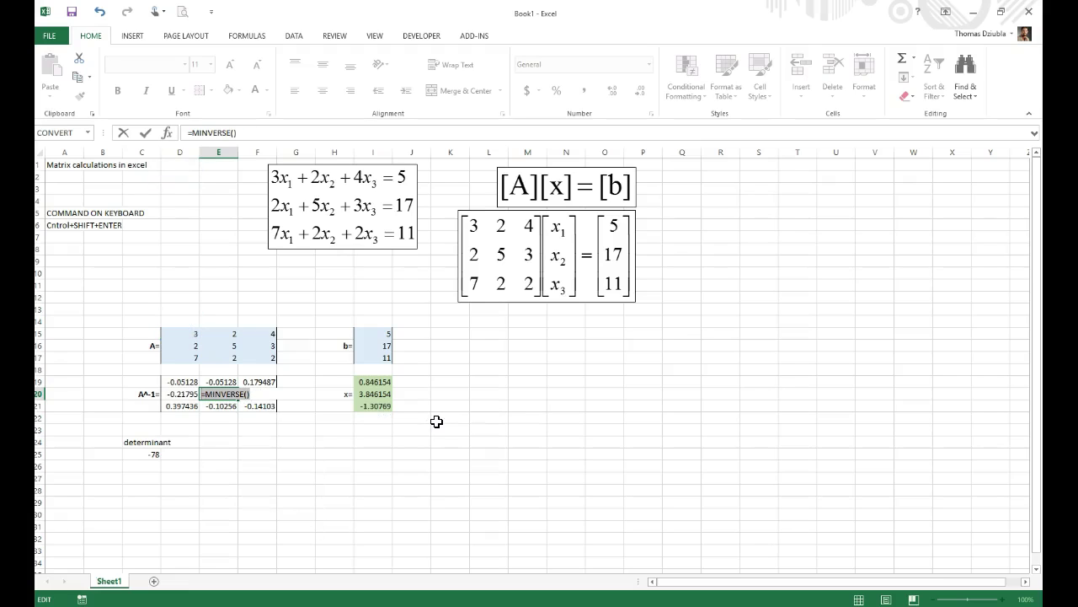
text(=5)
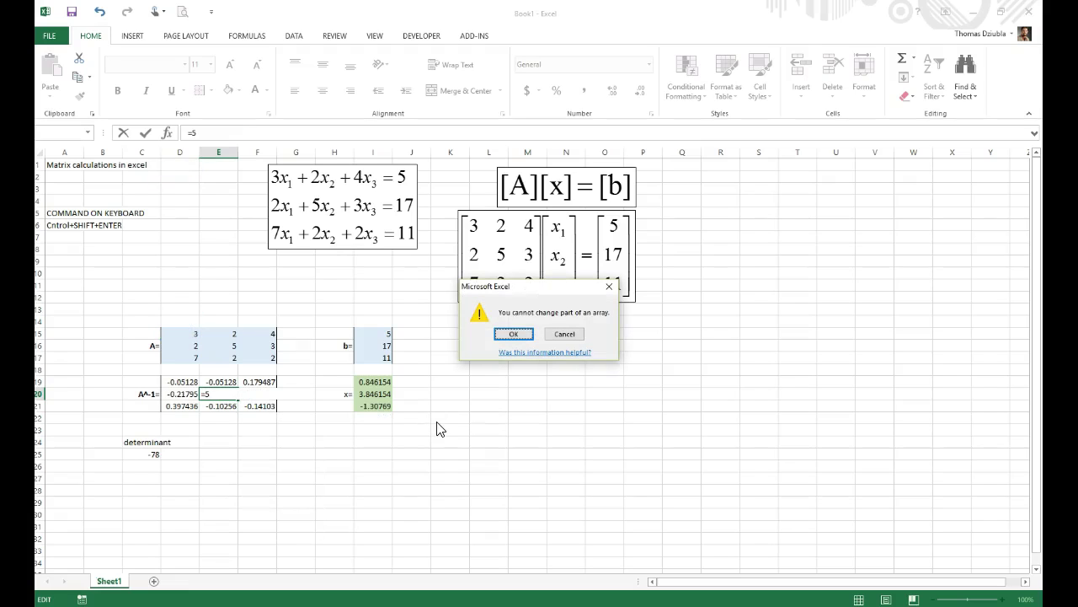
key(Return)
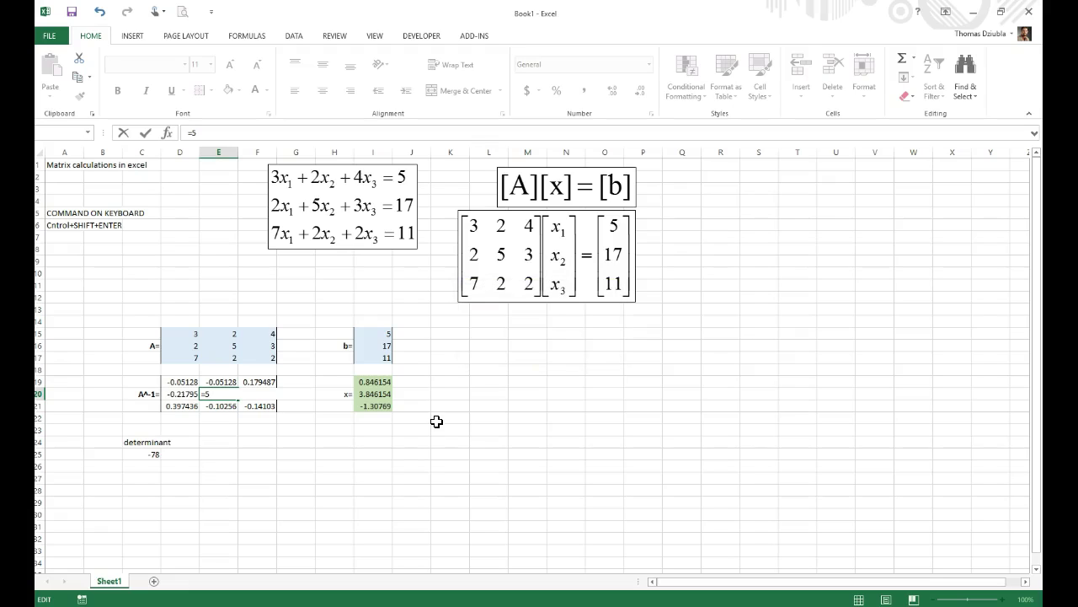
key(Return)
key(Return)
key(Return)
key(Return)
key(BackSpace)
key(BackSpace)
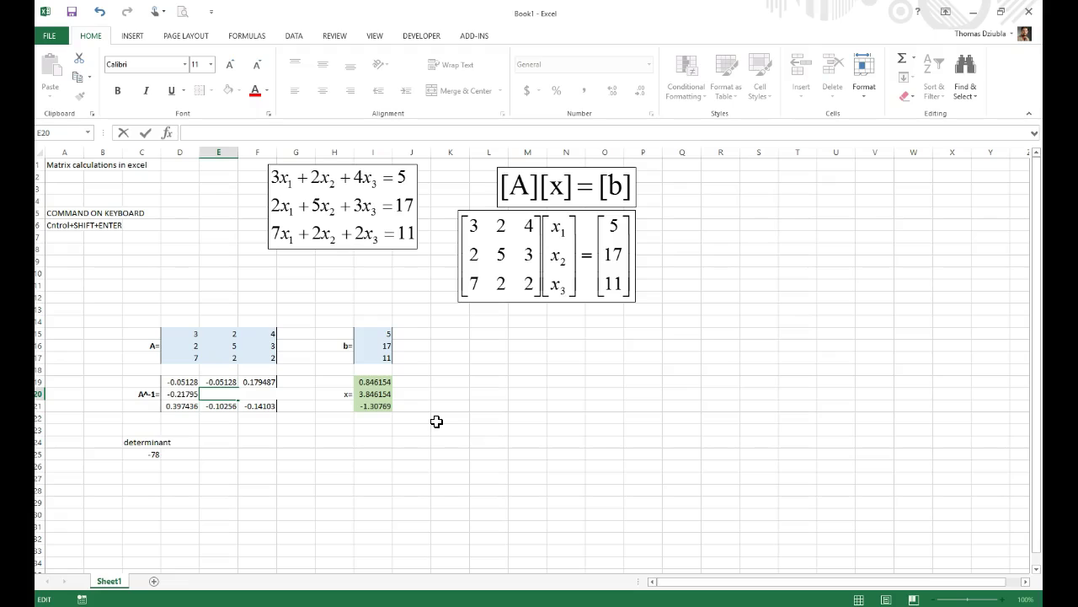
key(ctrl+shift+Return)
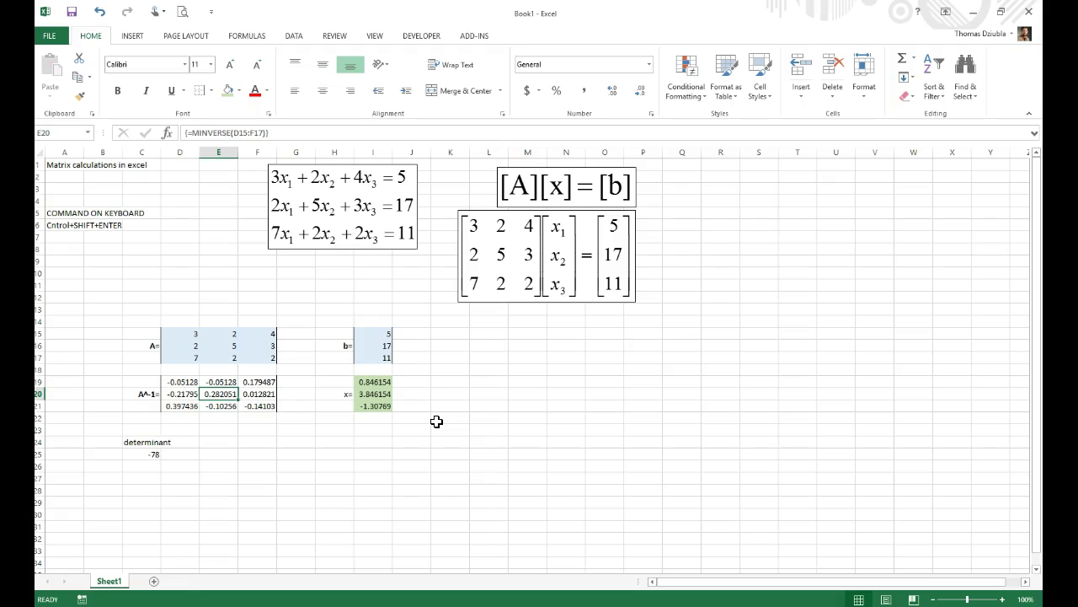
click(435, 429)
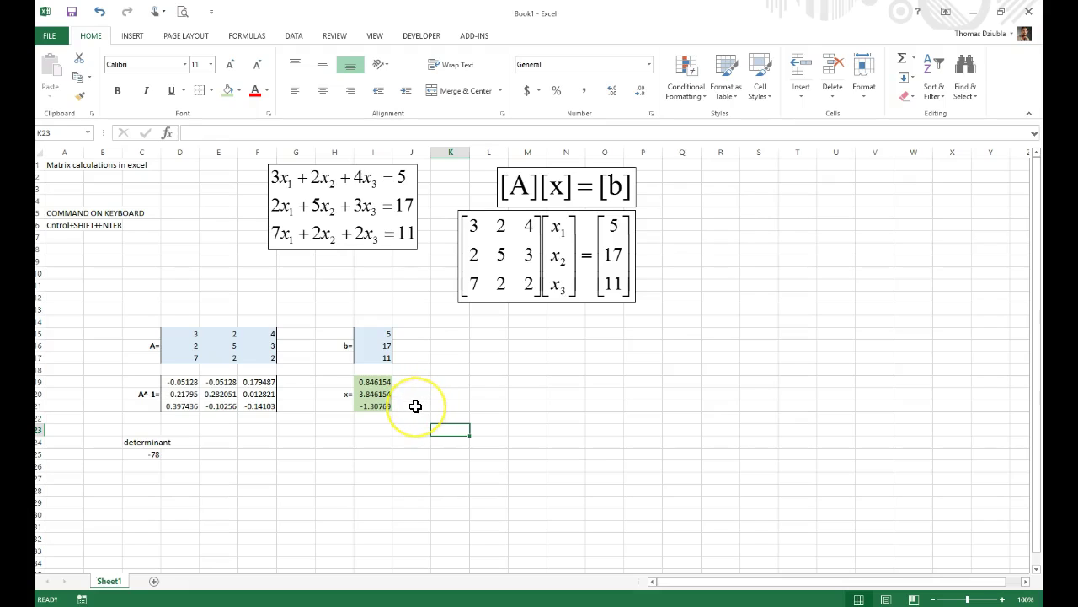
Step: Format the solution vector in I19:I21 as Scientific with 2 decimal places
mouse_move(385, 408)
mouse_down()
mouse_move(382, 382)
mouse_move(375, 404)
mouse_up()
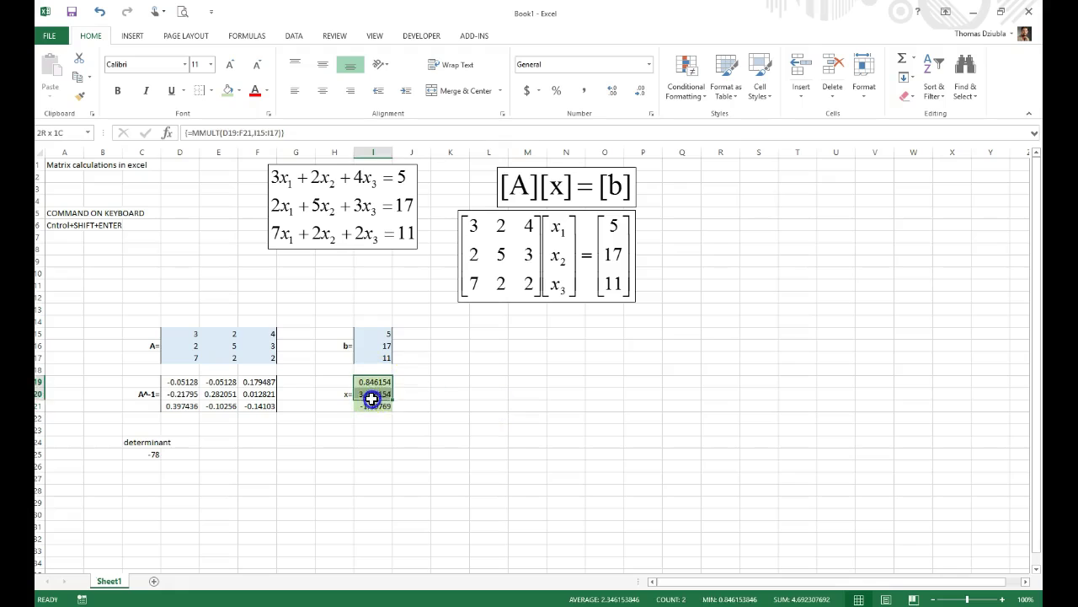
right_click(373, 402)
click(417, 348)
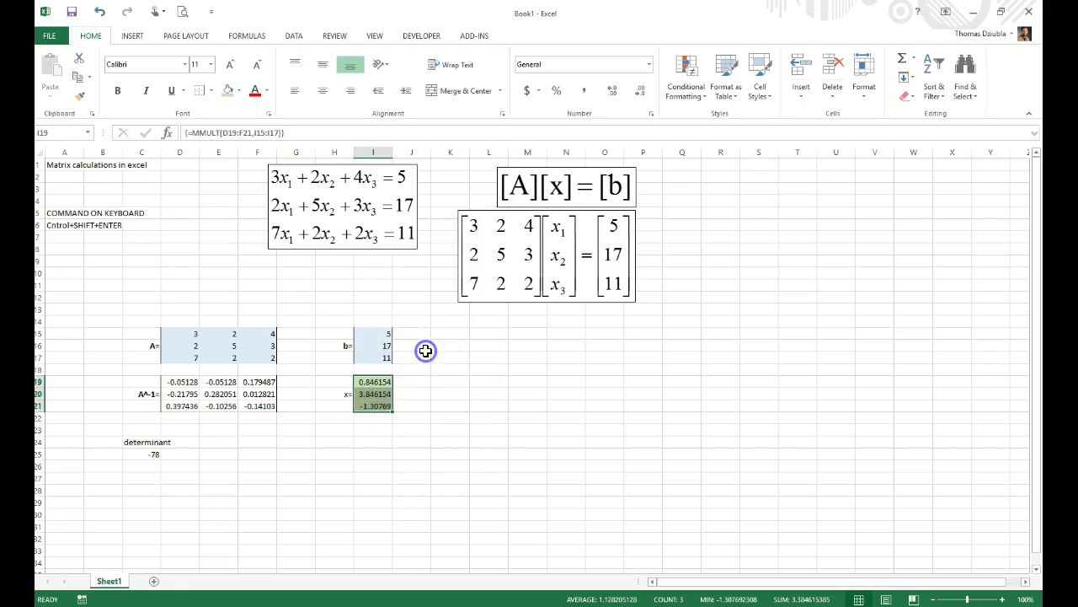
click(293, 274)
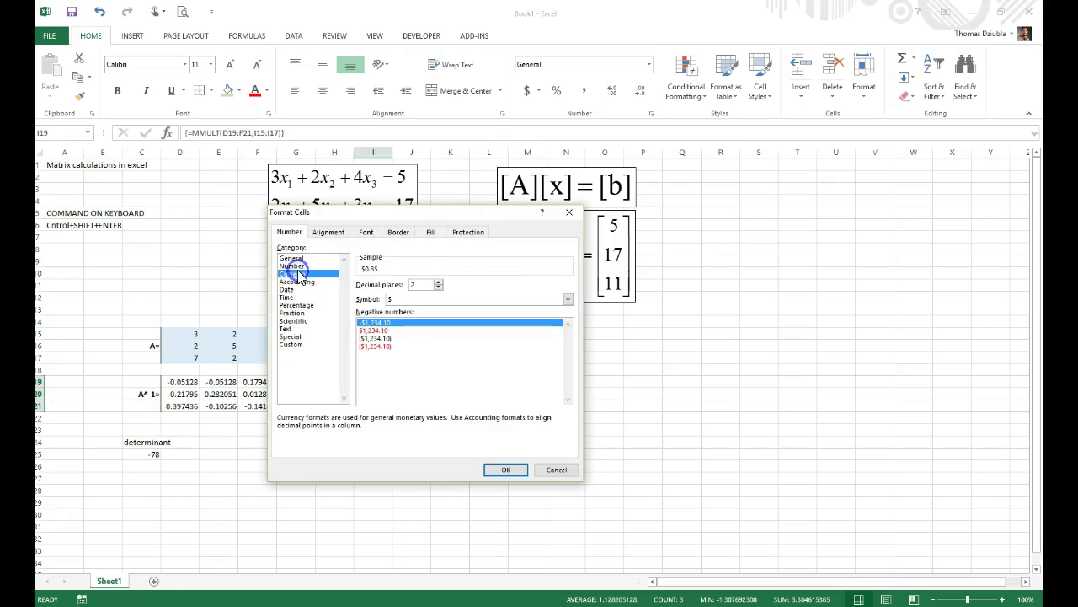
click(310, 266)
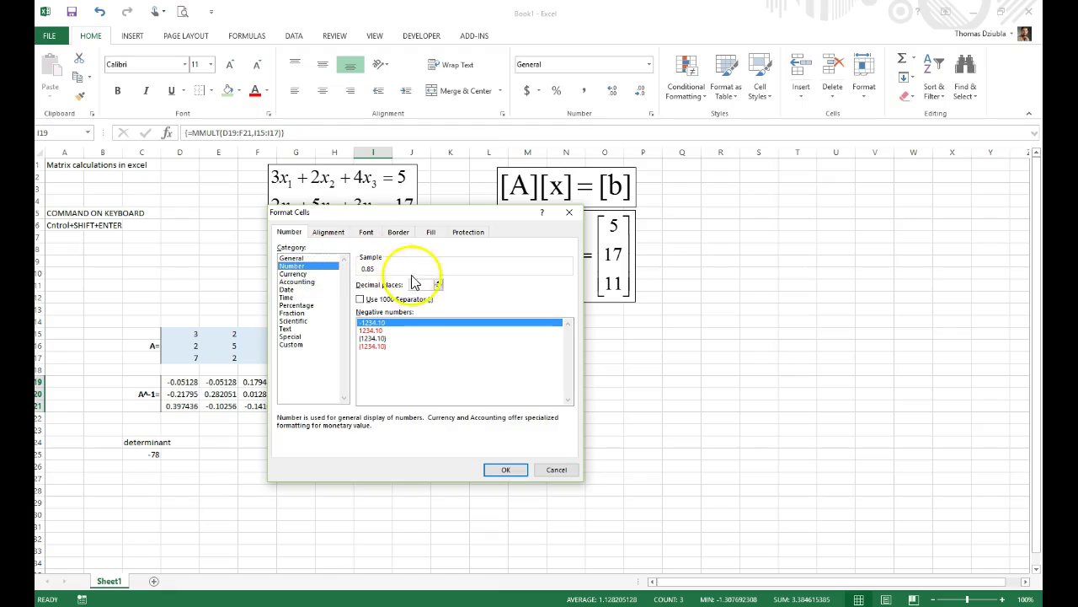
click(293, 320)
click(513, 469)
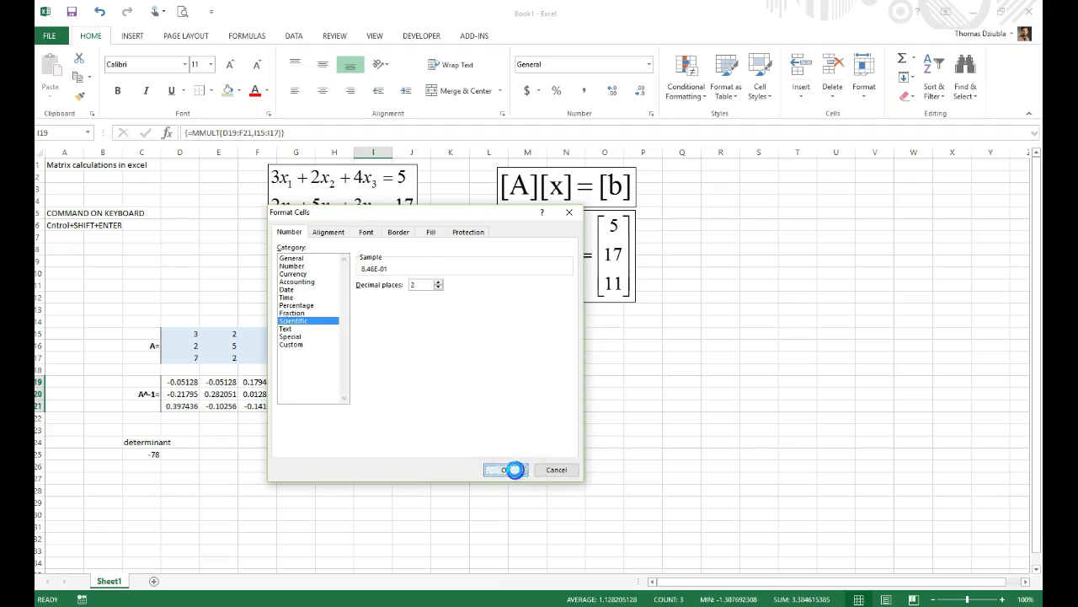
click(500, 476)
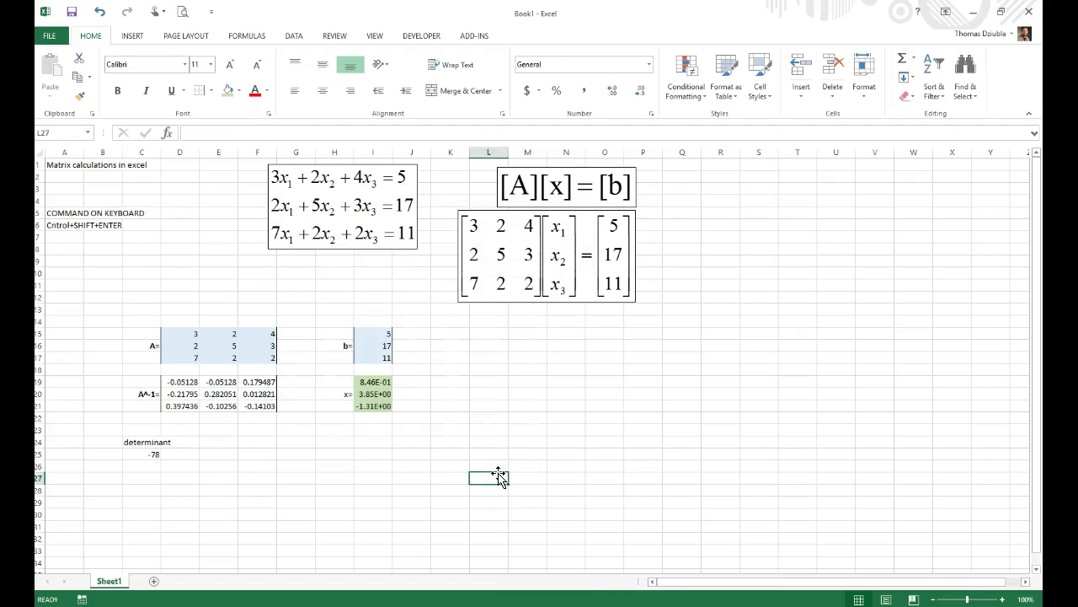